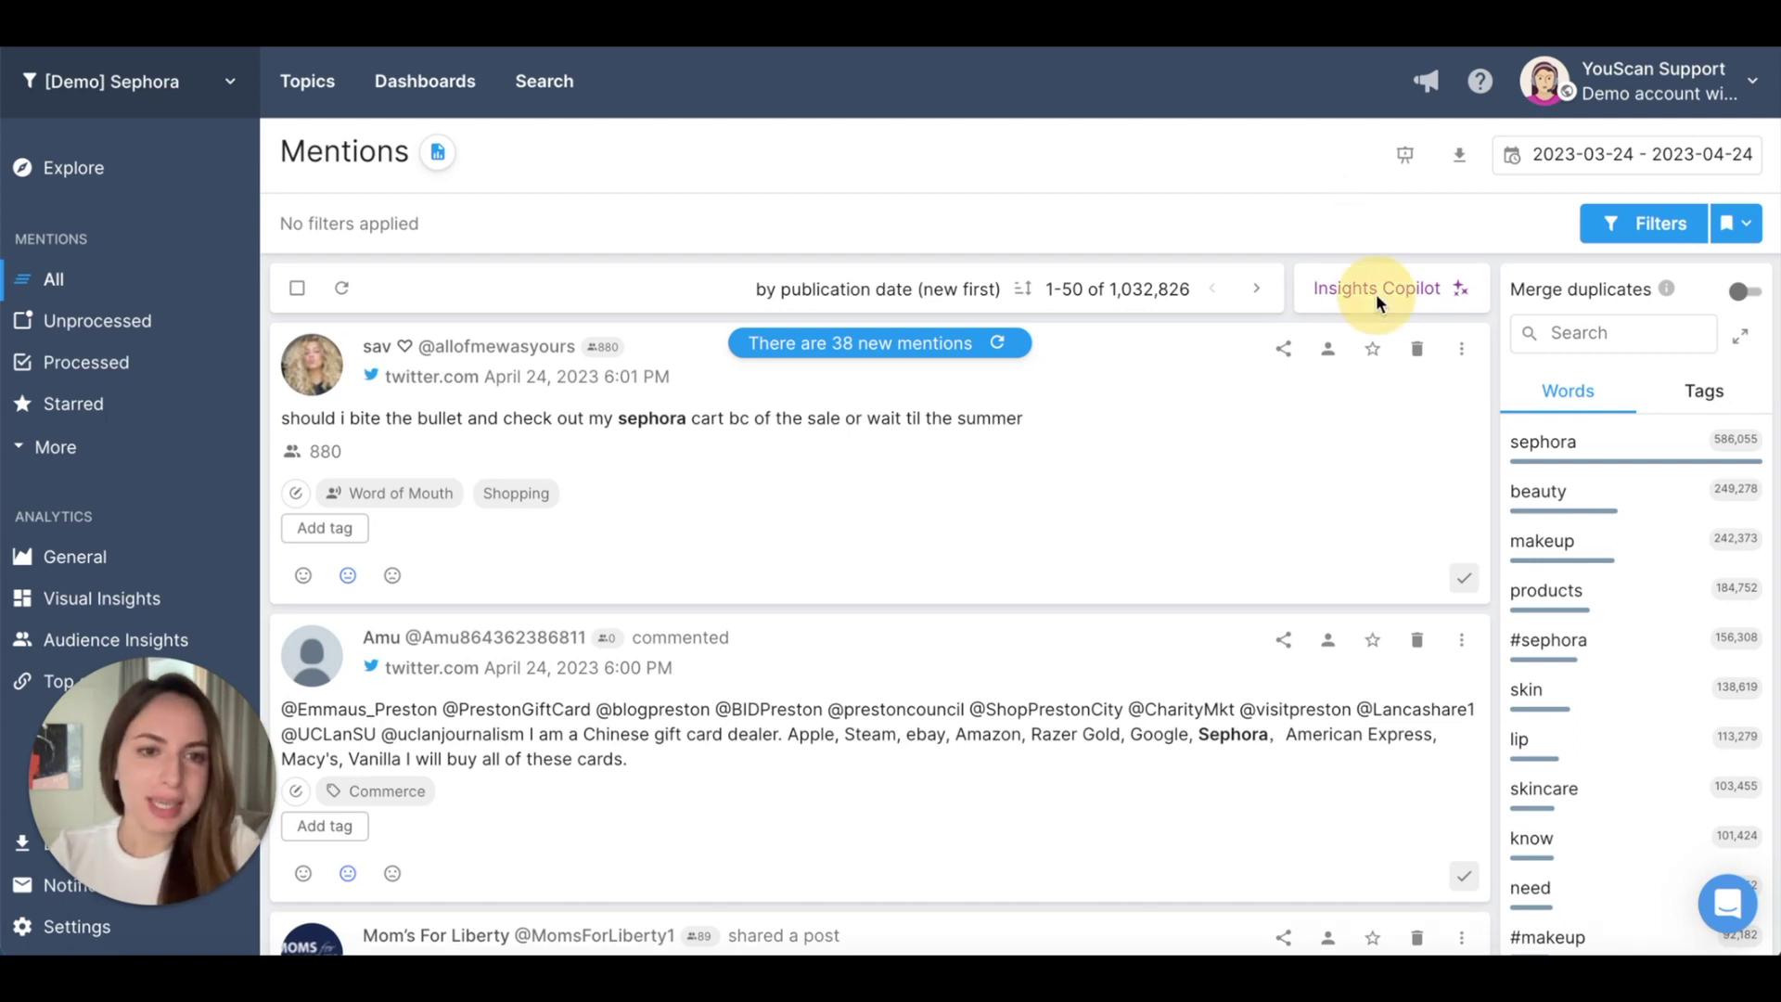
- Open Insights Copilot beside the Sephora mentions and focus its question field
click(1402, 292)
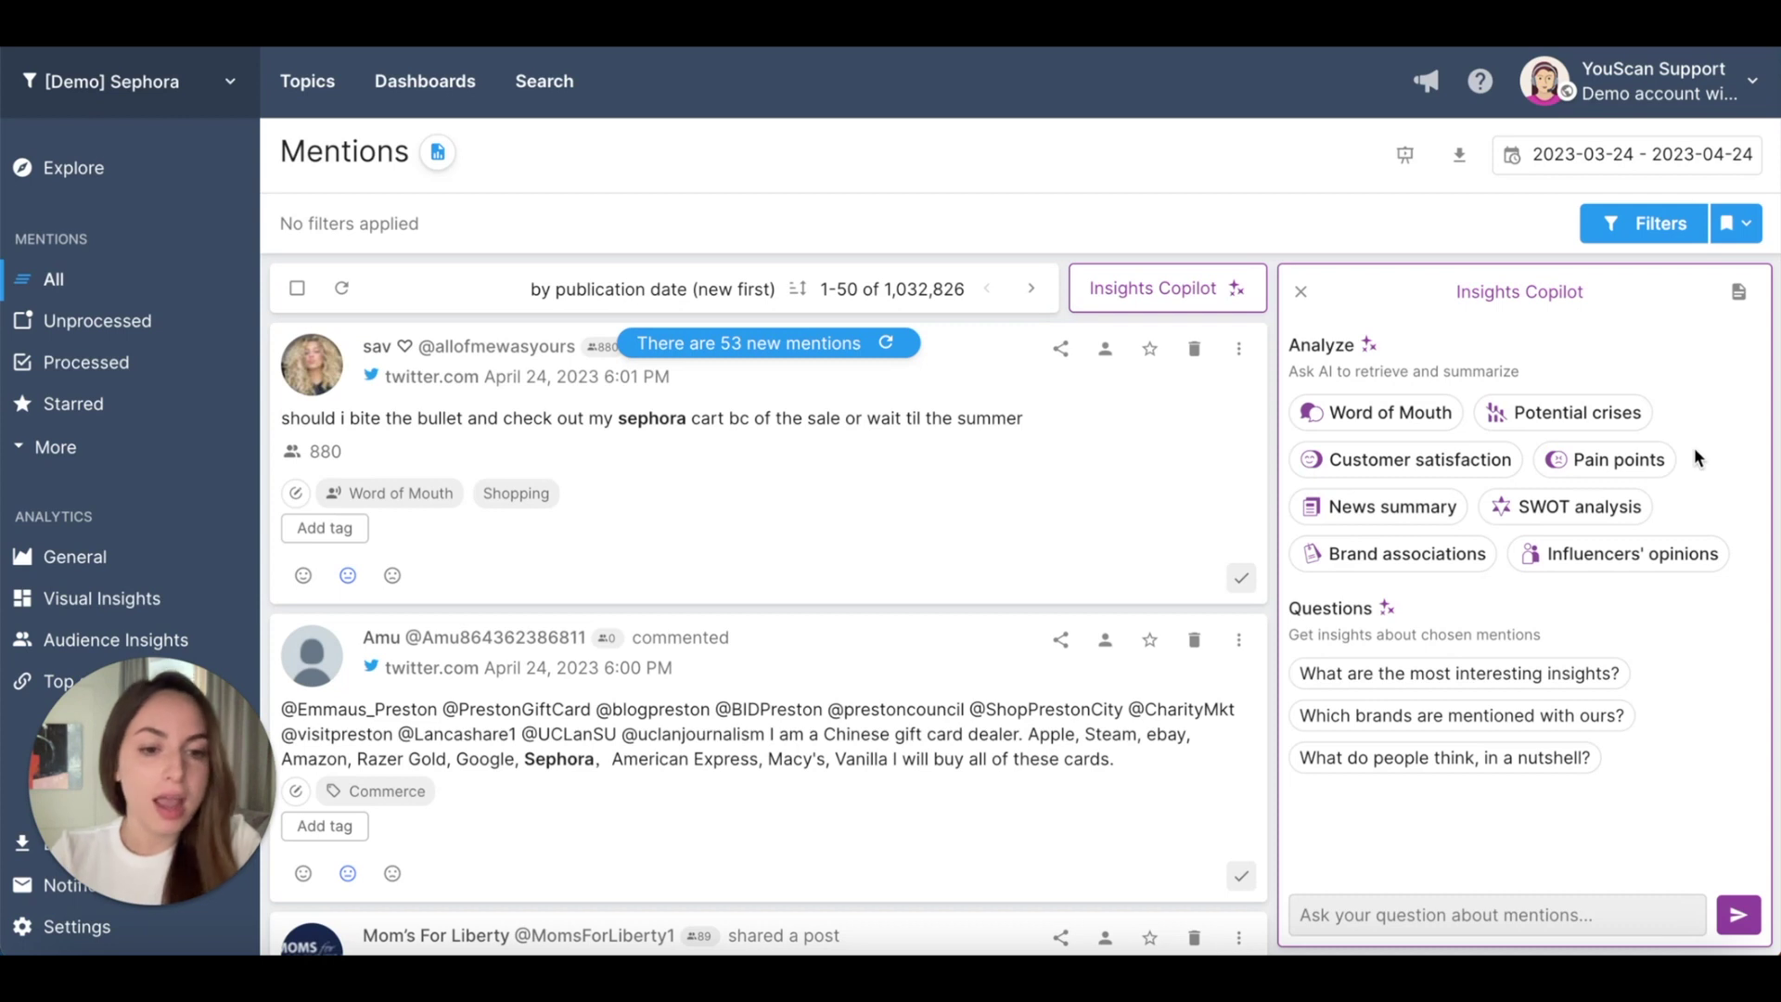
click(1310, 918)
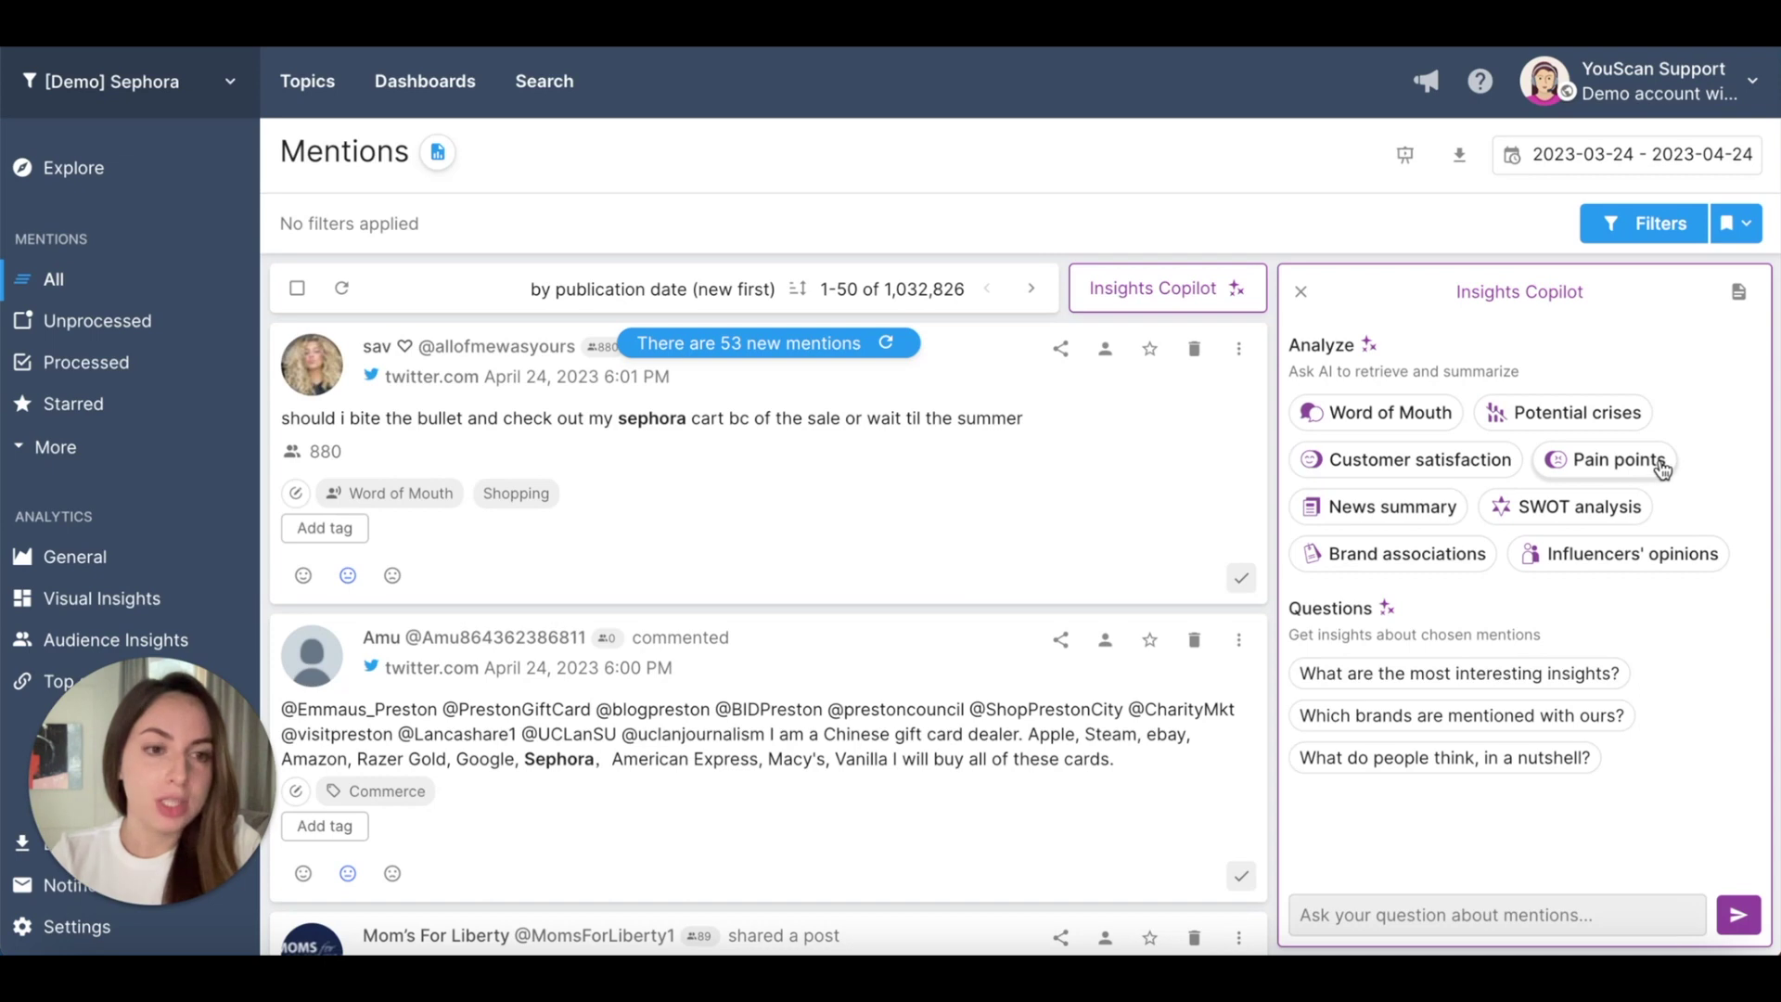
- Run the Pain points analysis, highlight the customer service and availability complaints, and copy the answer
click(1618, 459)
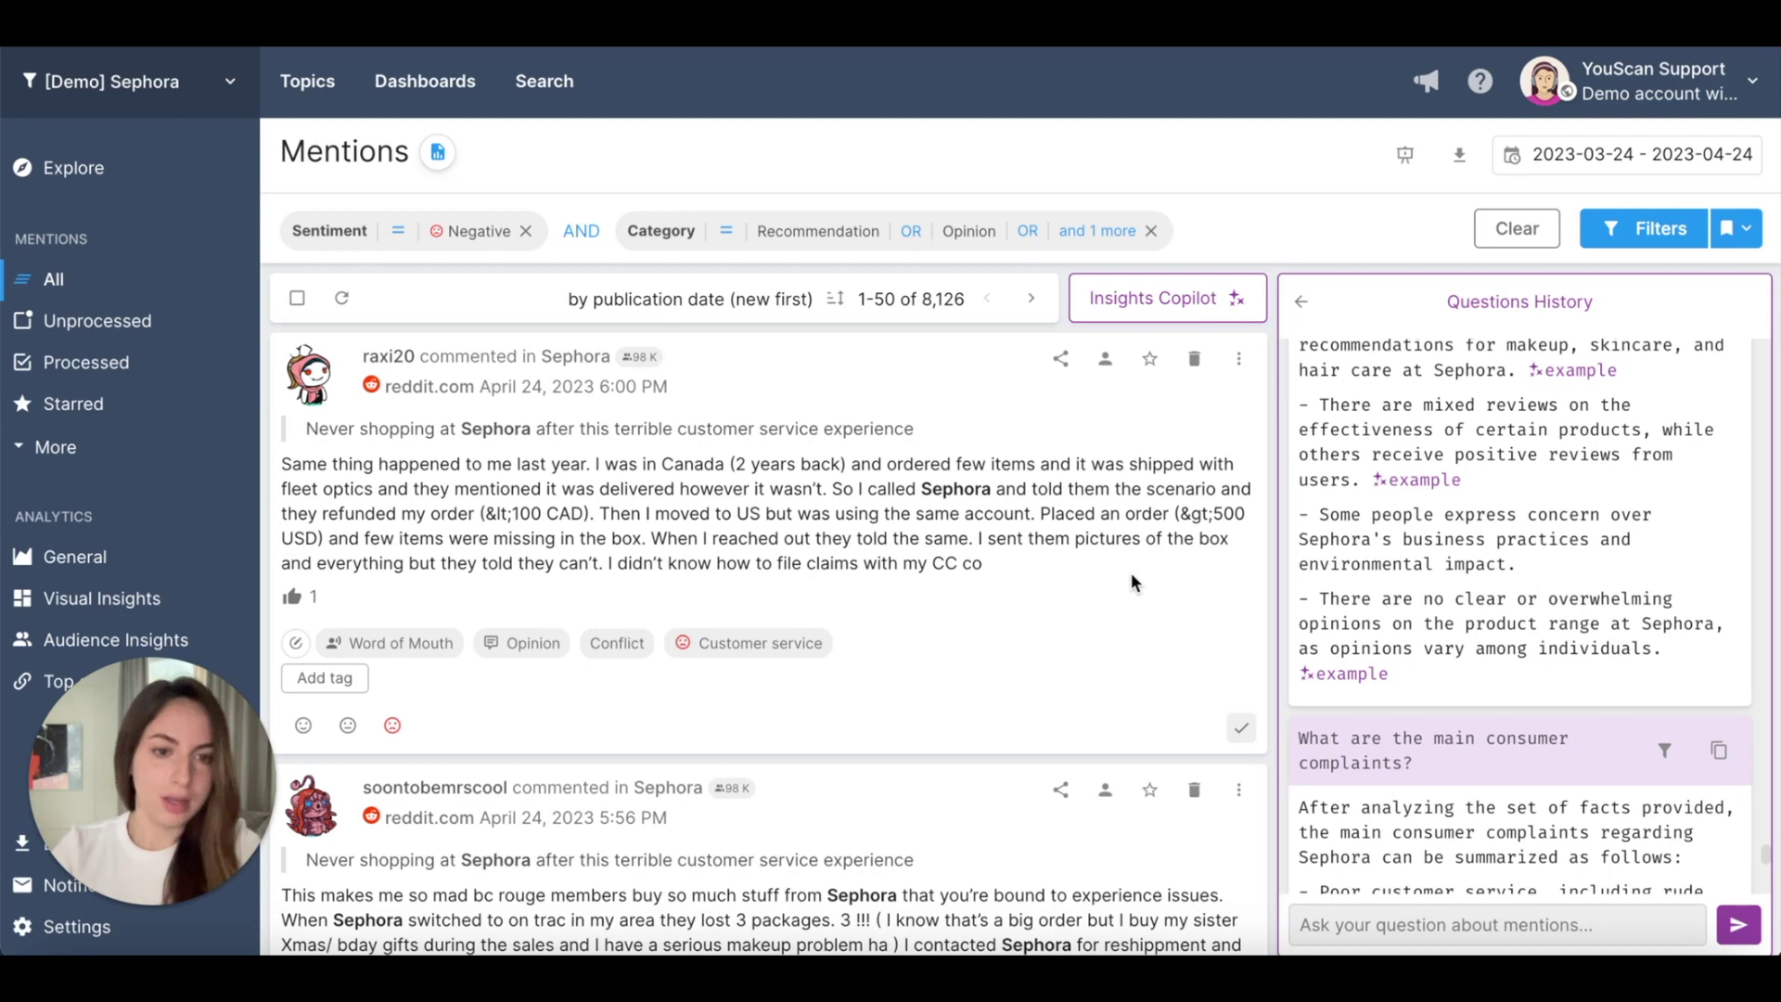
scroll(1577, 644, down, 1)
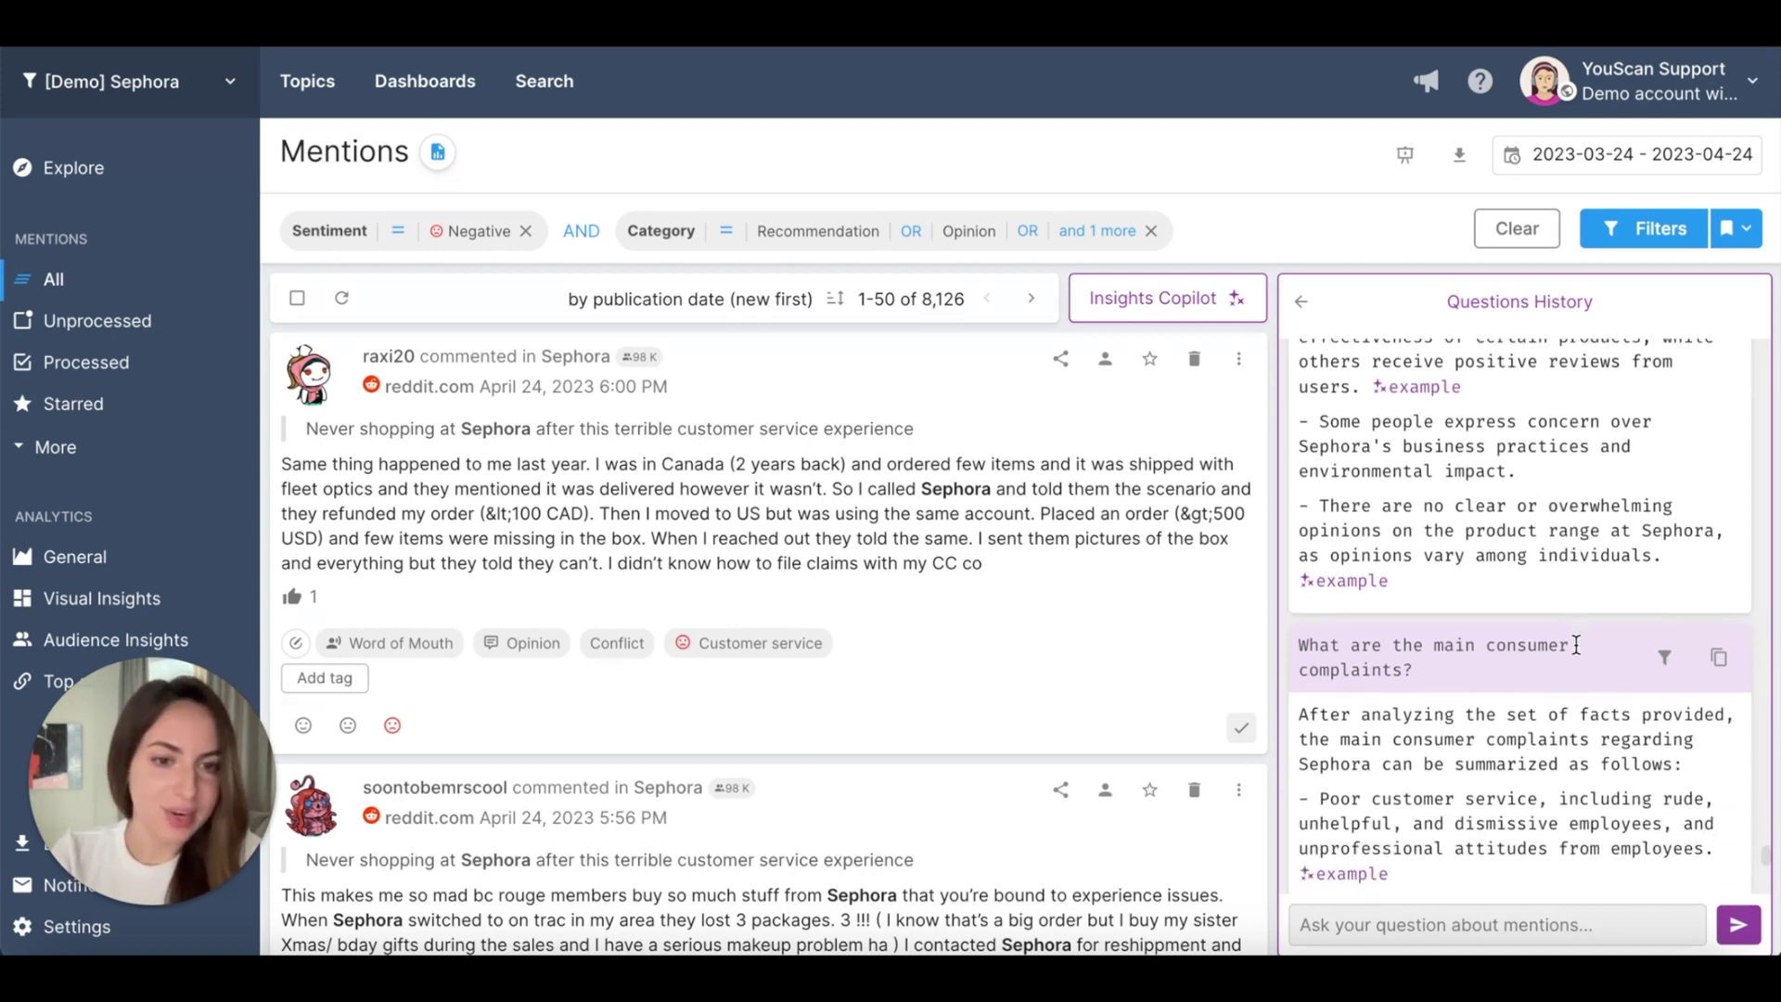
scroll(1576, 644, down, 2)
scroll(1575, 645, down, 1)
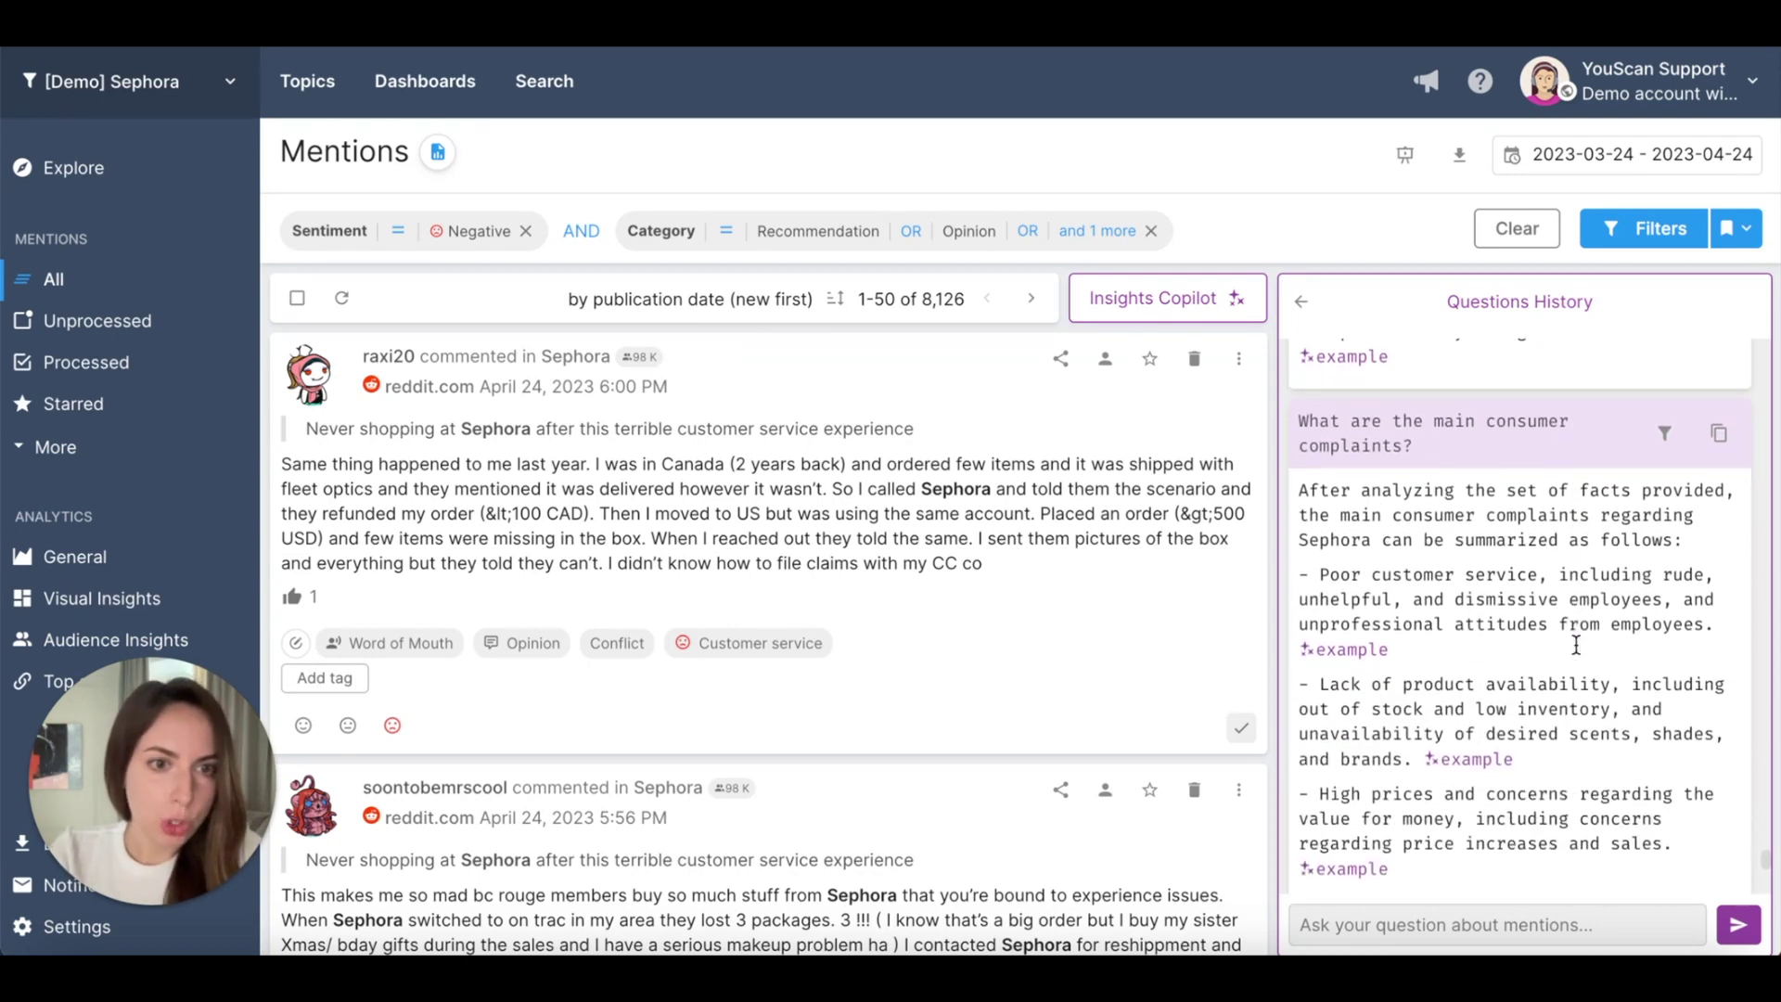
scroll(1575, 644, down, 1)
scroll(1531, 626, down, 1)
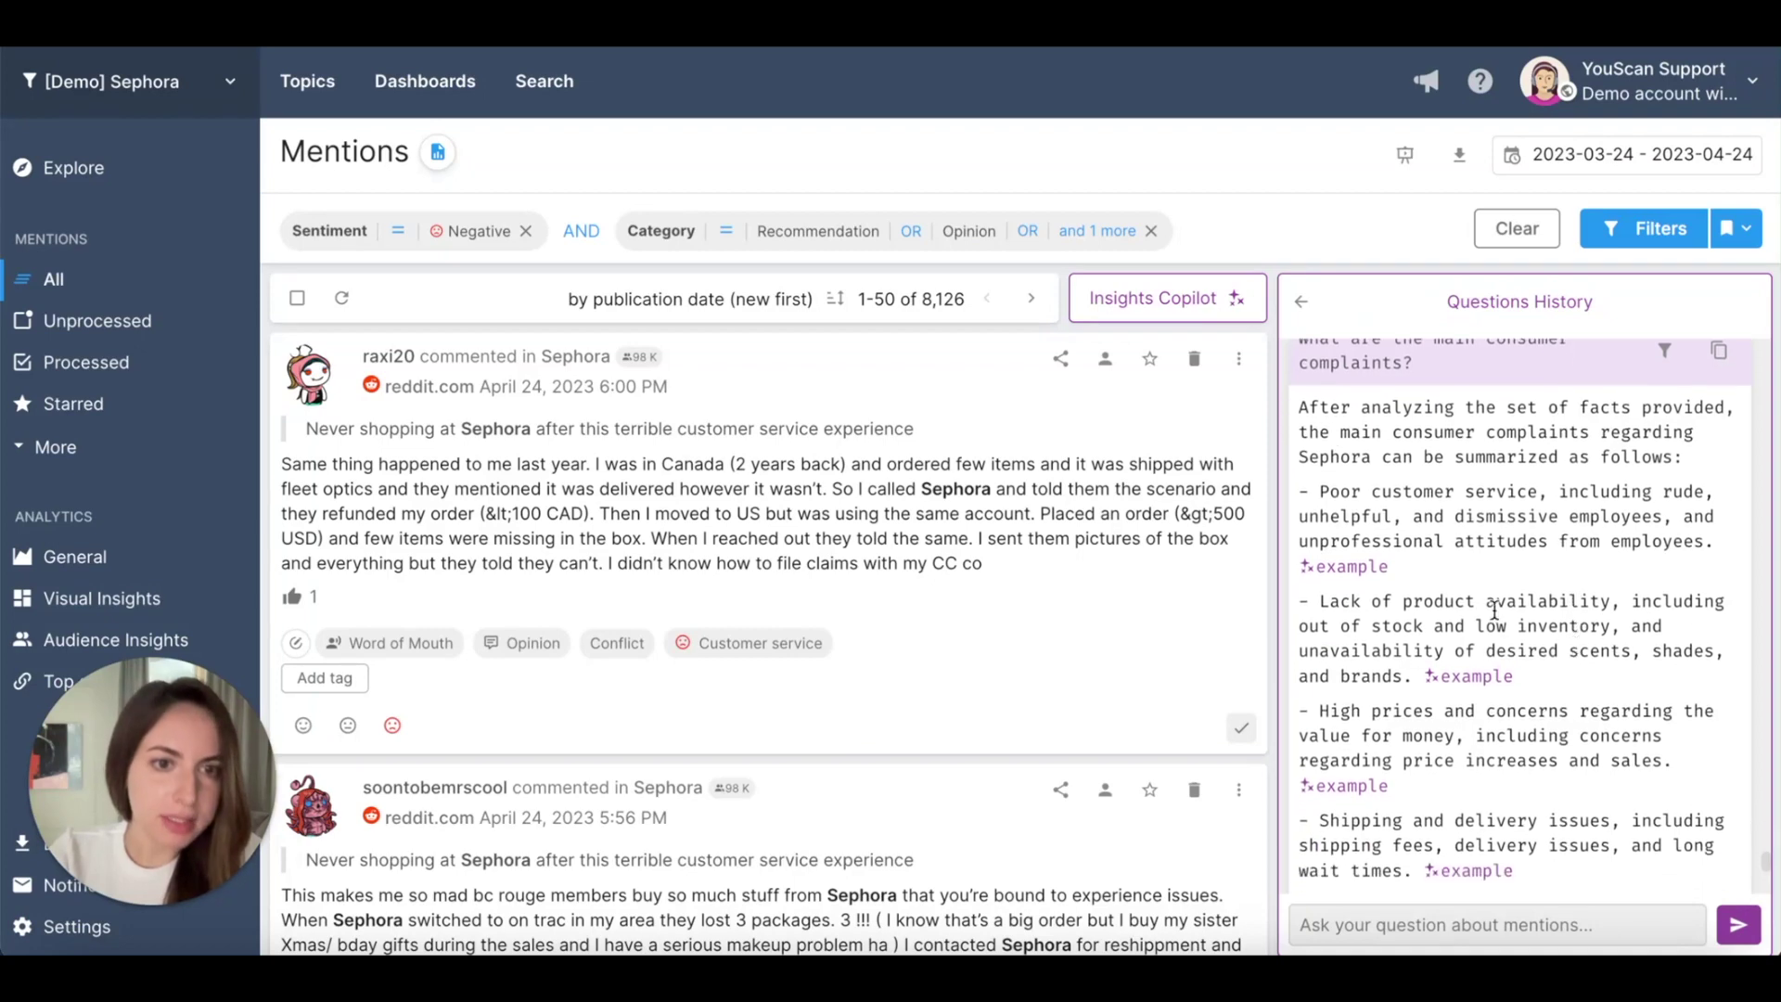
drag(1322, 493, 1570, 493)
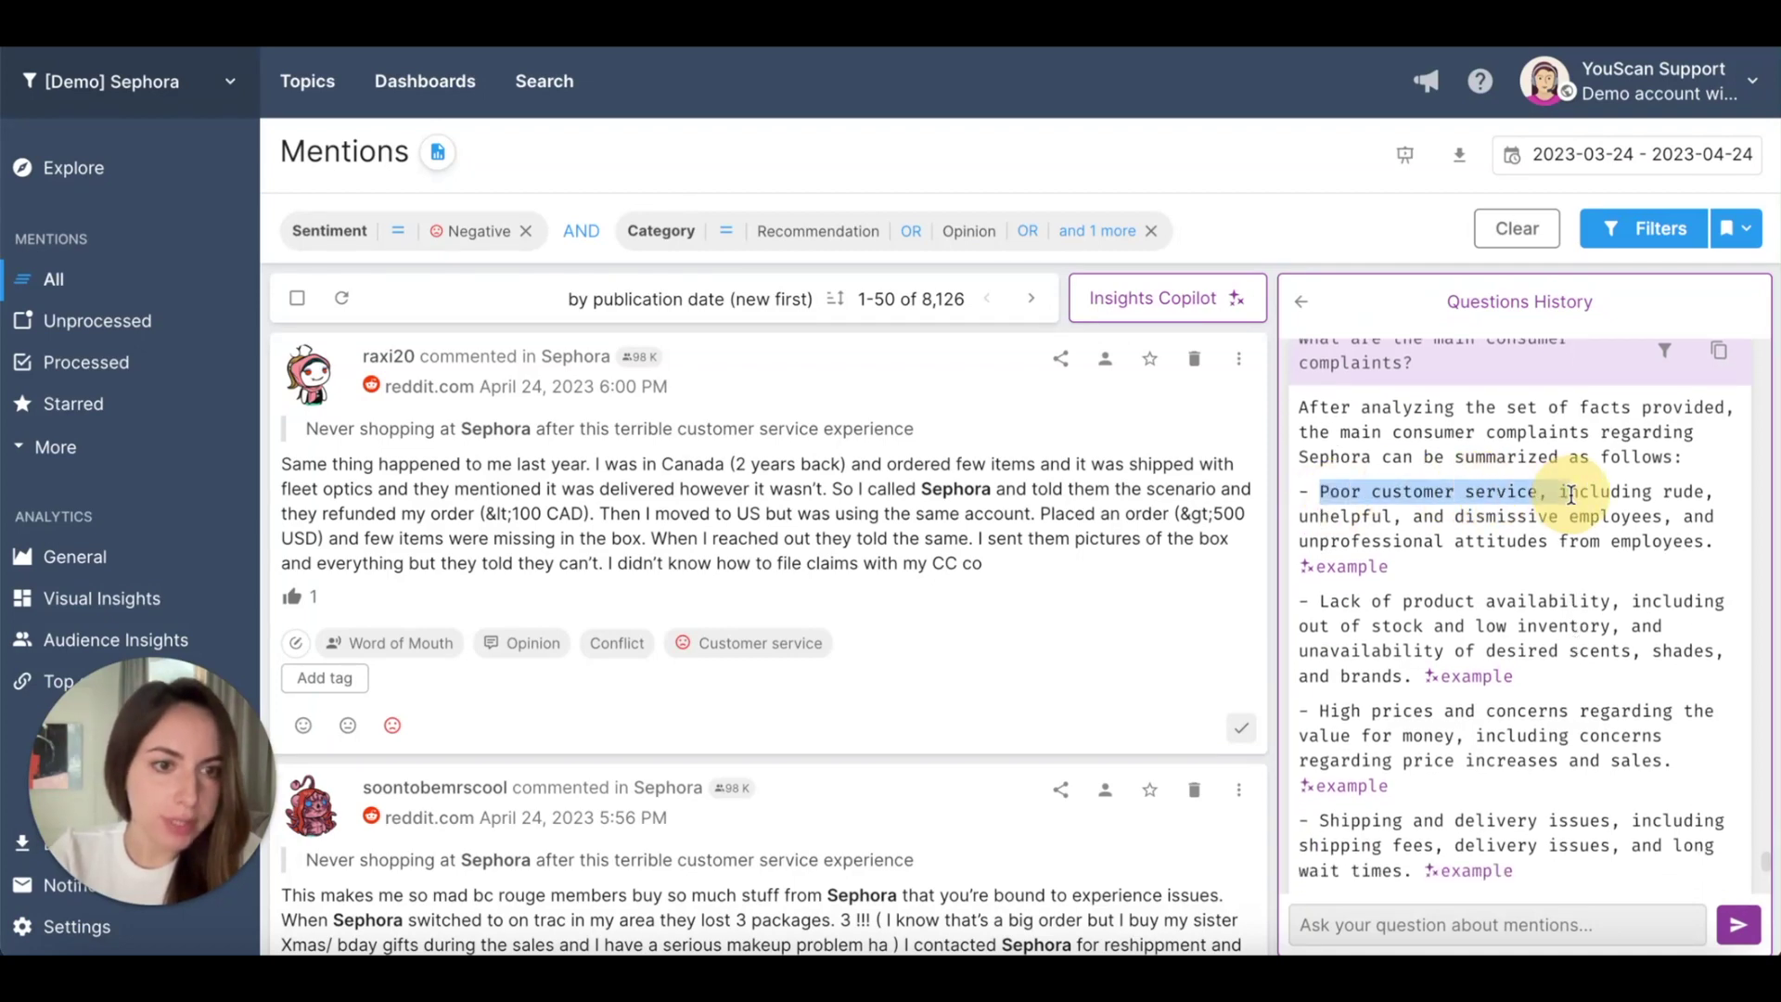
drag(1320, 601, 1587, 602)
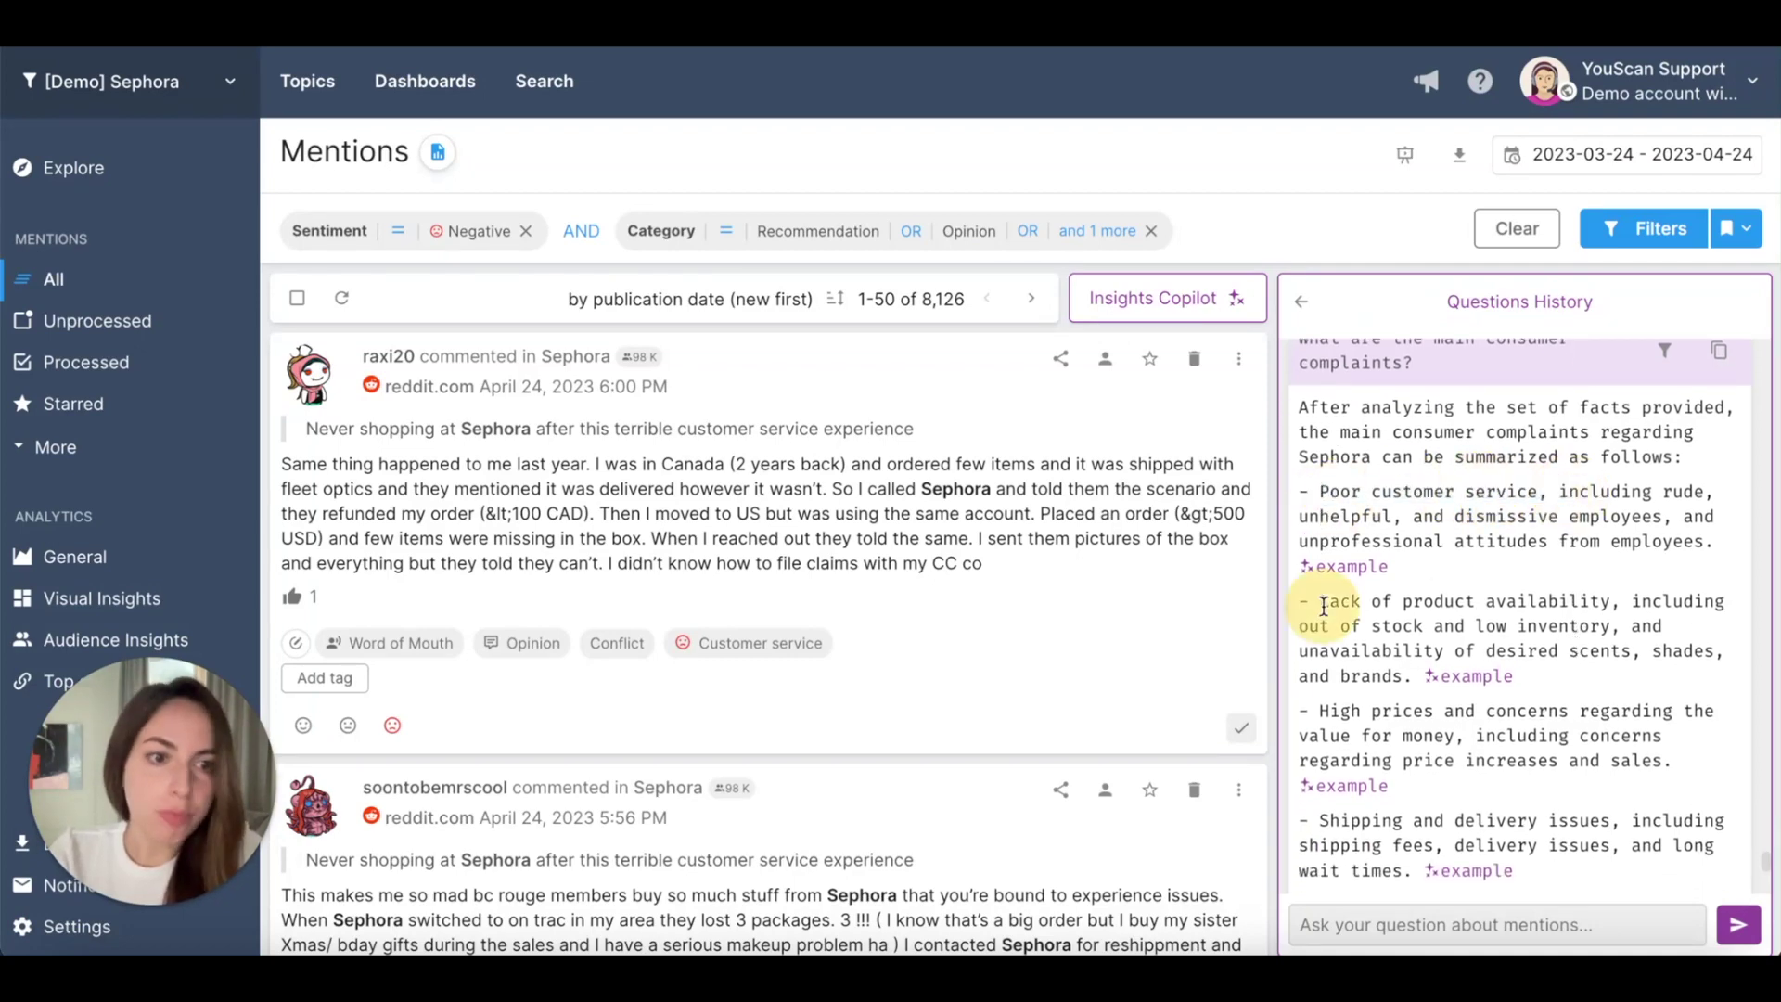
click(1590, 603)
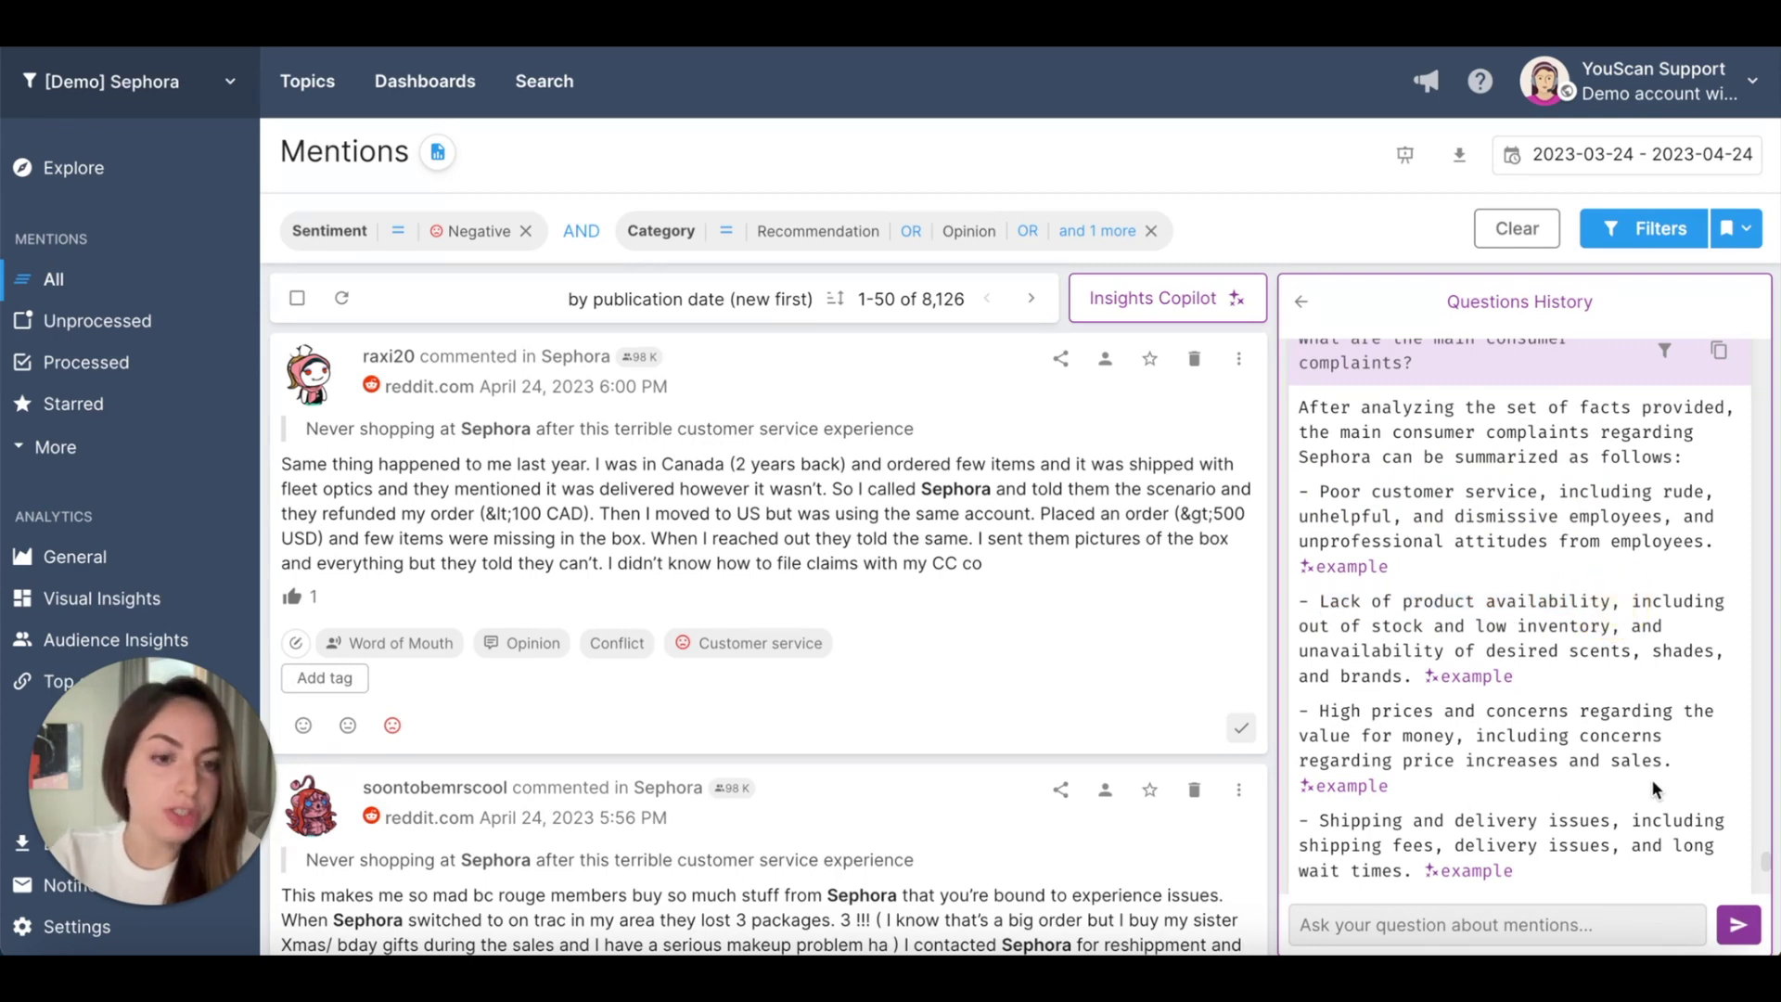
scroll(1652, 789, down, 3)
scroll(1652, 790, down, 1)
scroll(1652, 788, down, 1)
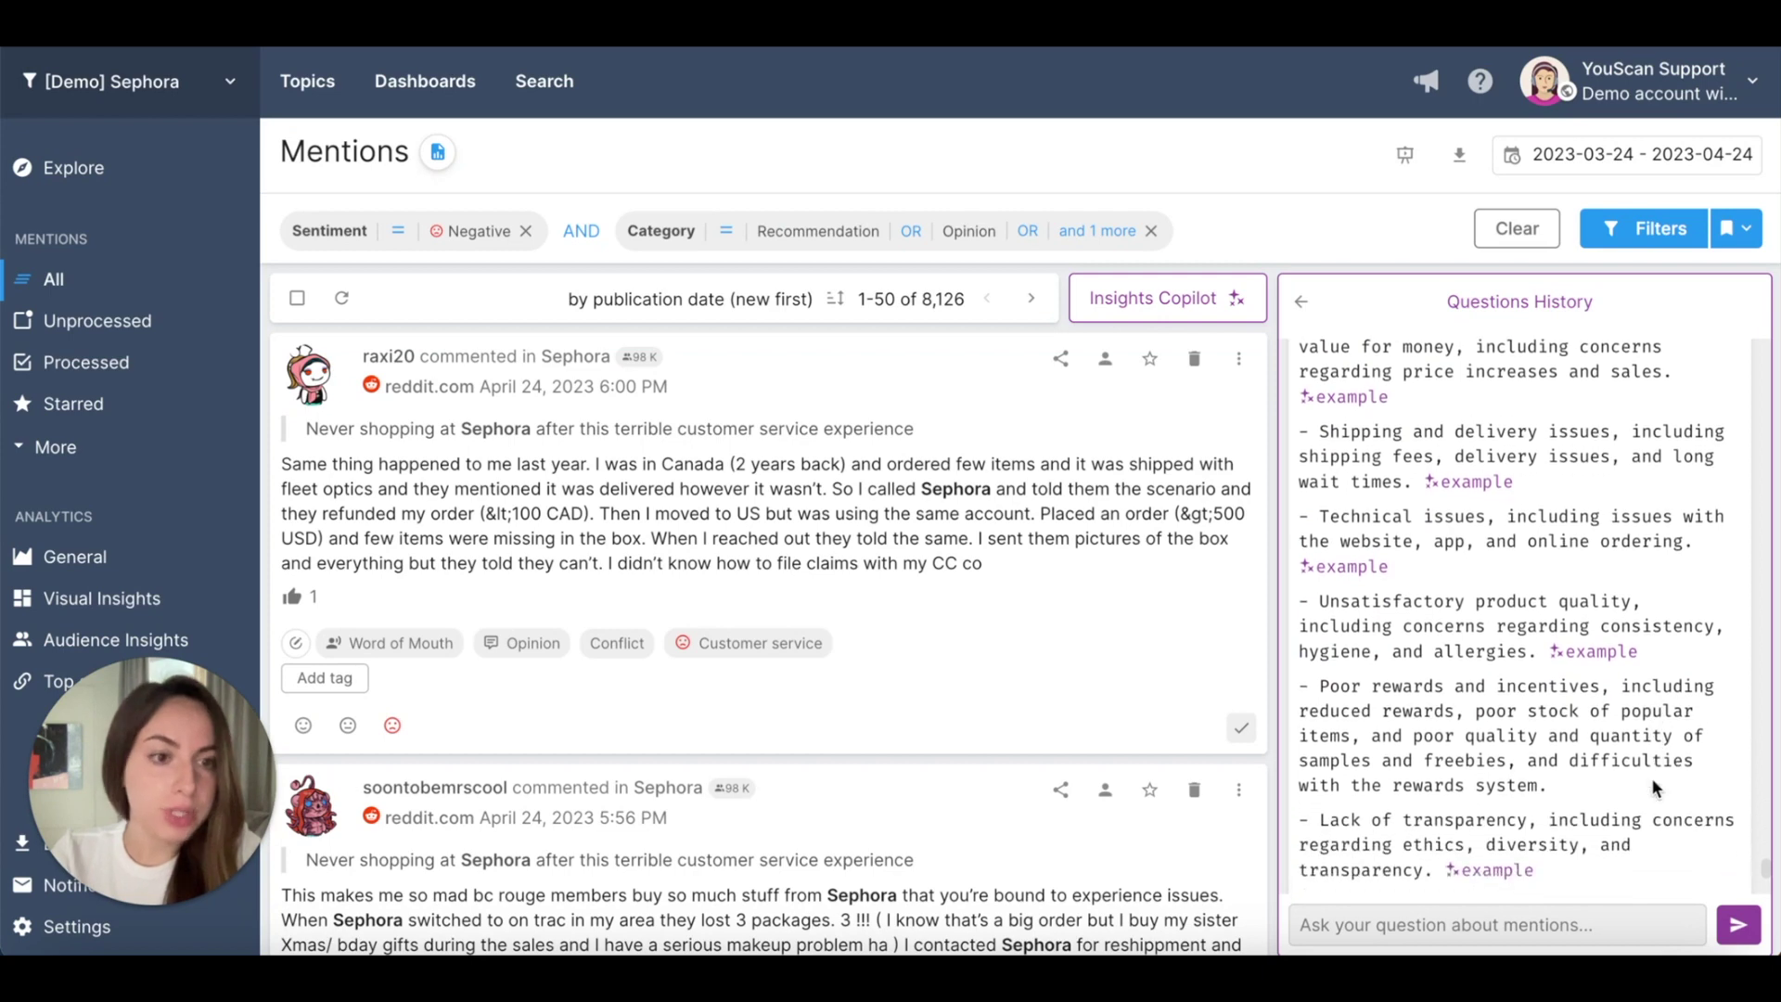
scroll(1654, 788, down, 1)
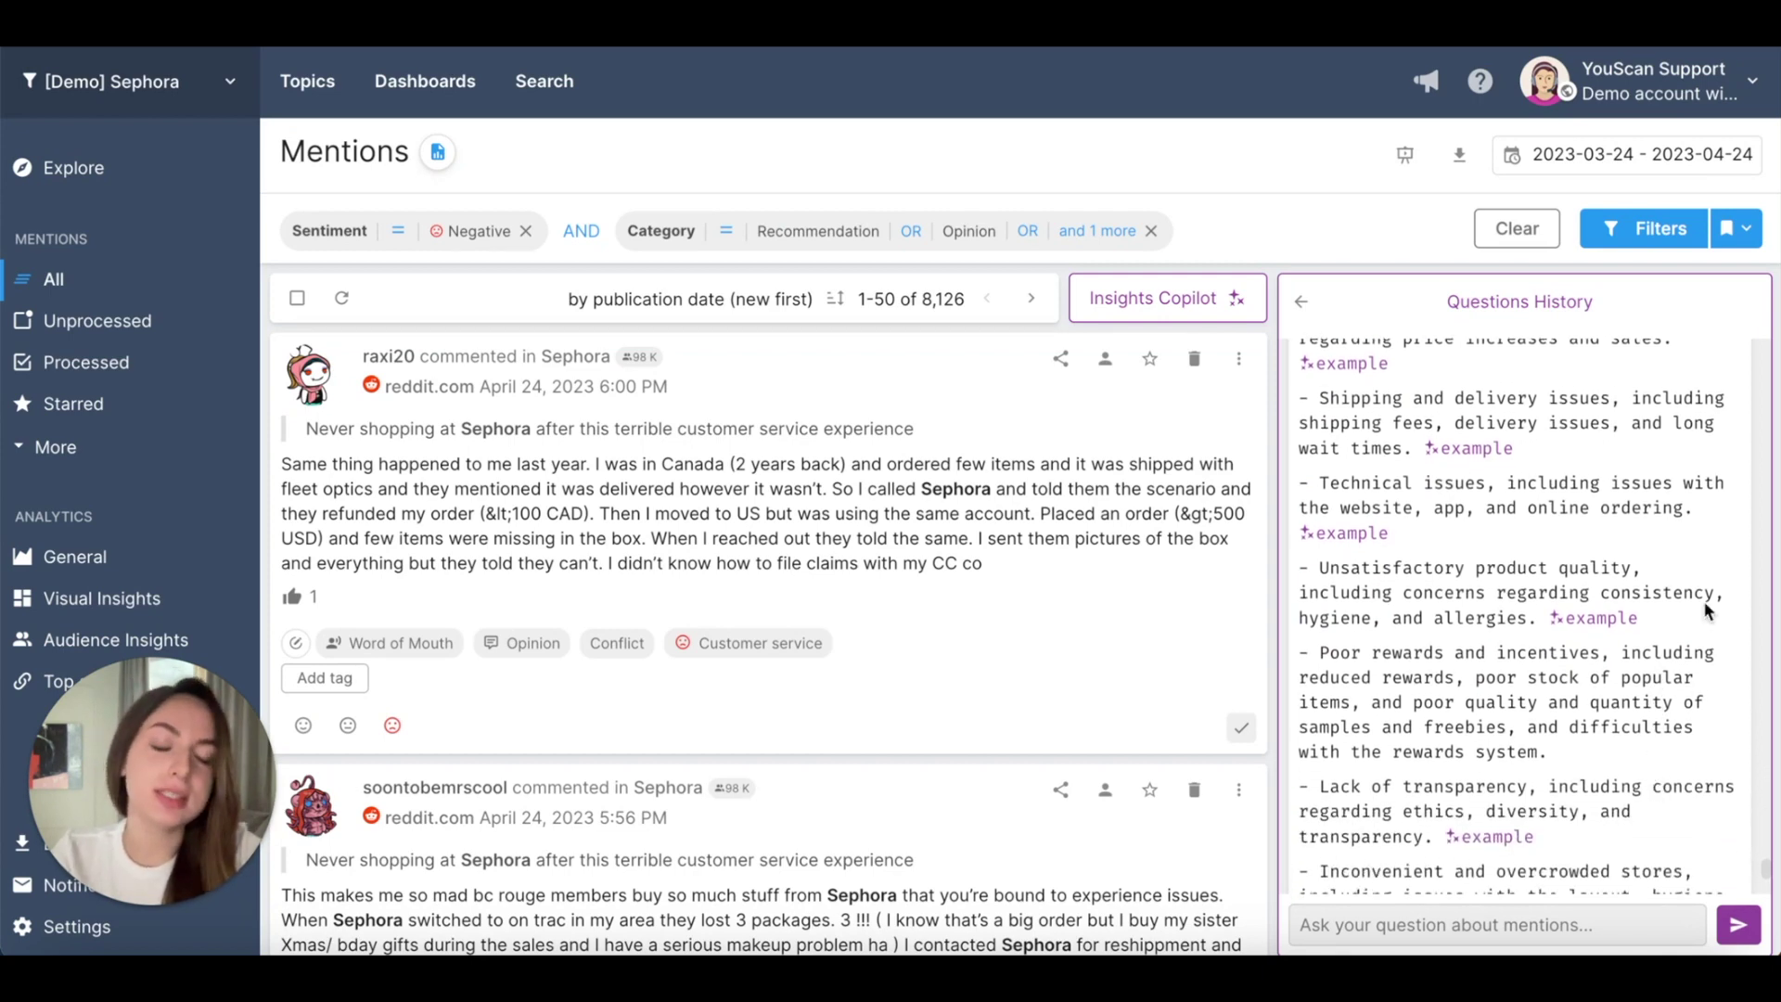
scroll(1708, 609, down, 3)
scroll(1707, 609, down, 2)
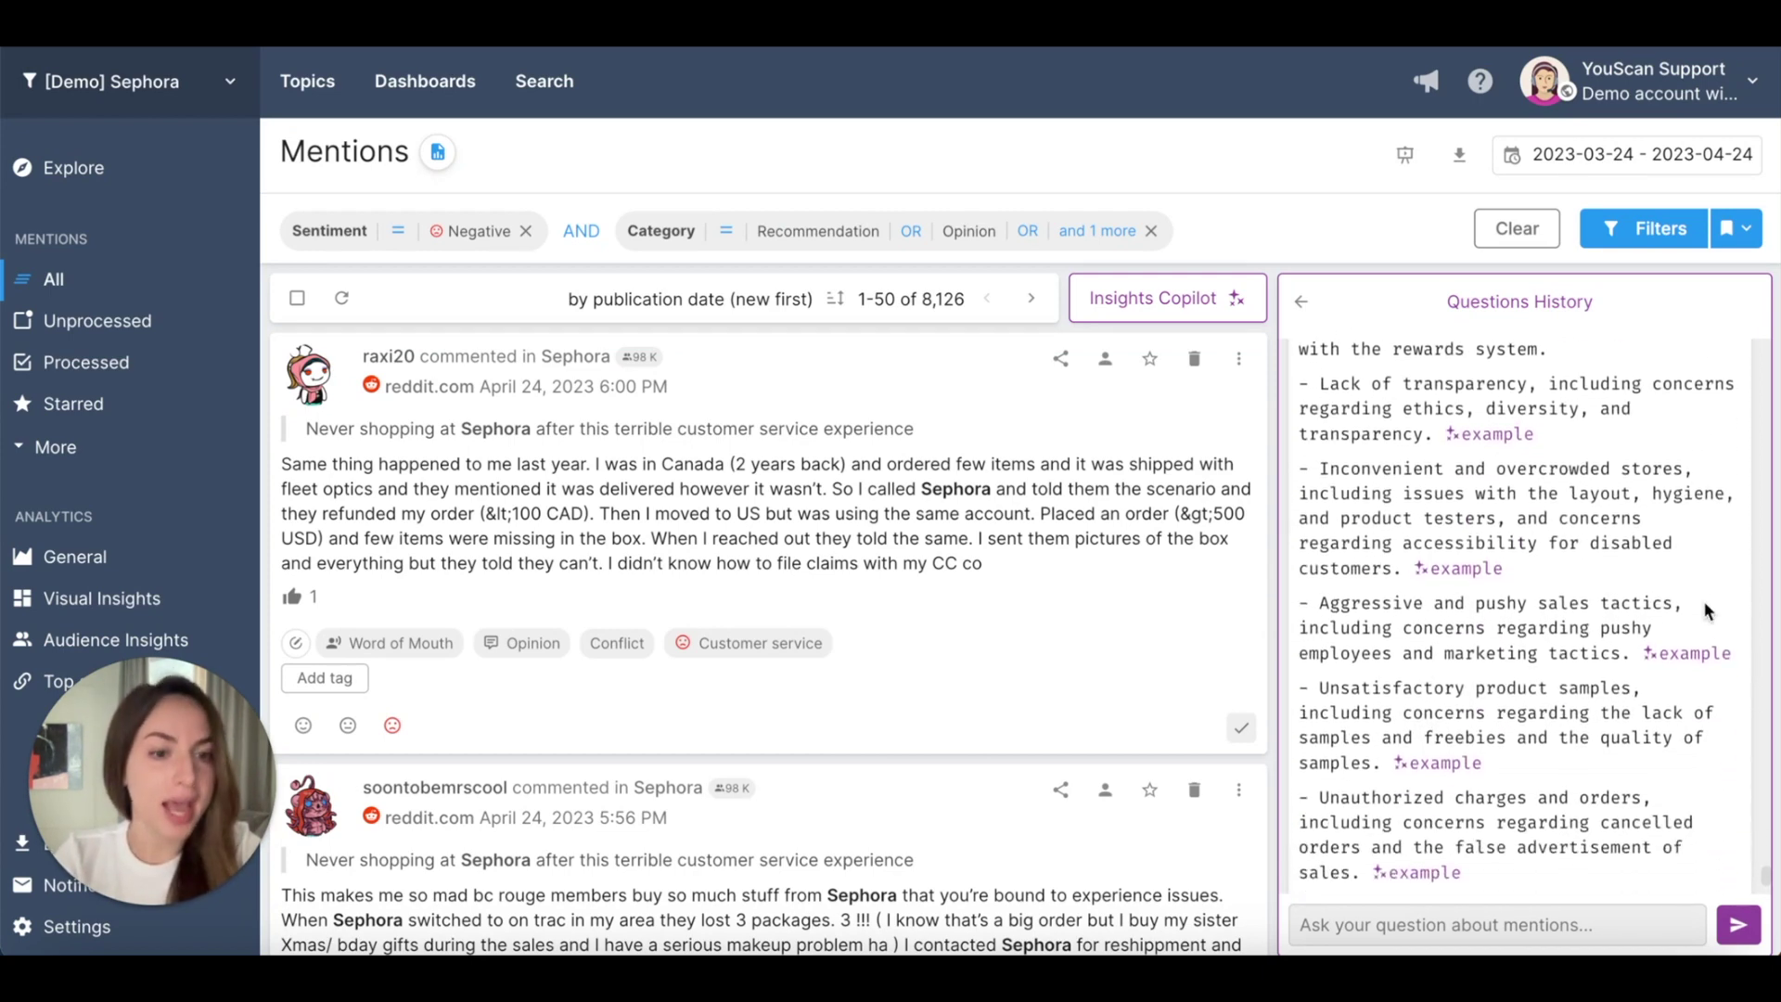
scroll(1708, 609, down, 1)
scroll(1708, 609, down, 1)
scroll(1707, 604, down, 1)
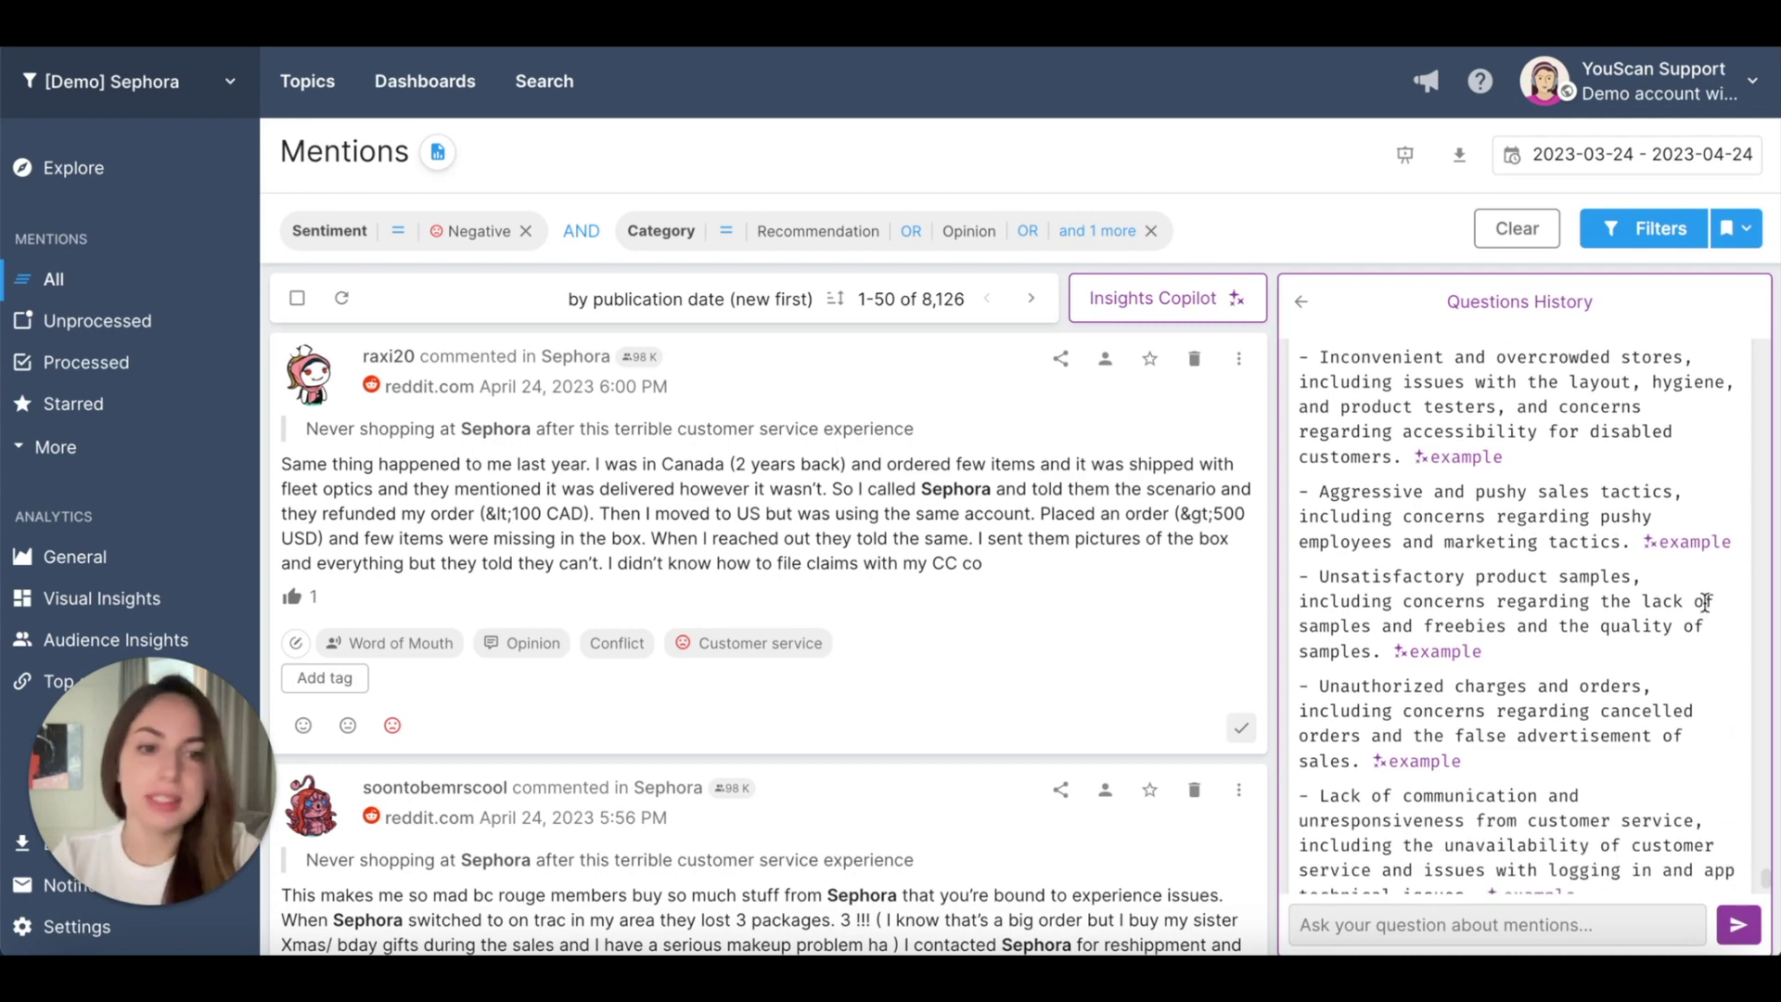
scroll(1707, 603, down, 1)
scroll(1707, 605, down, 2)
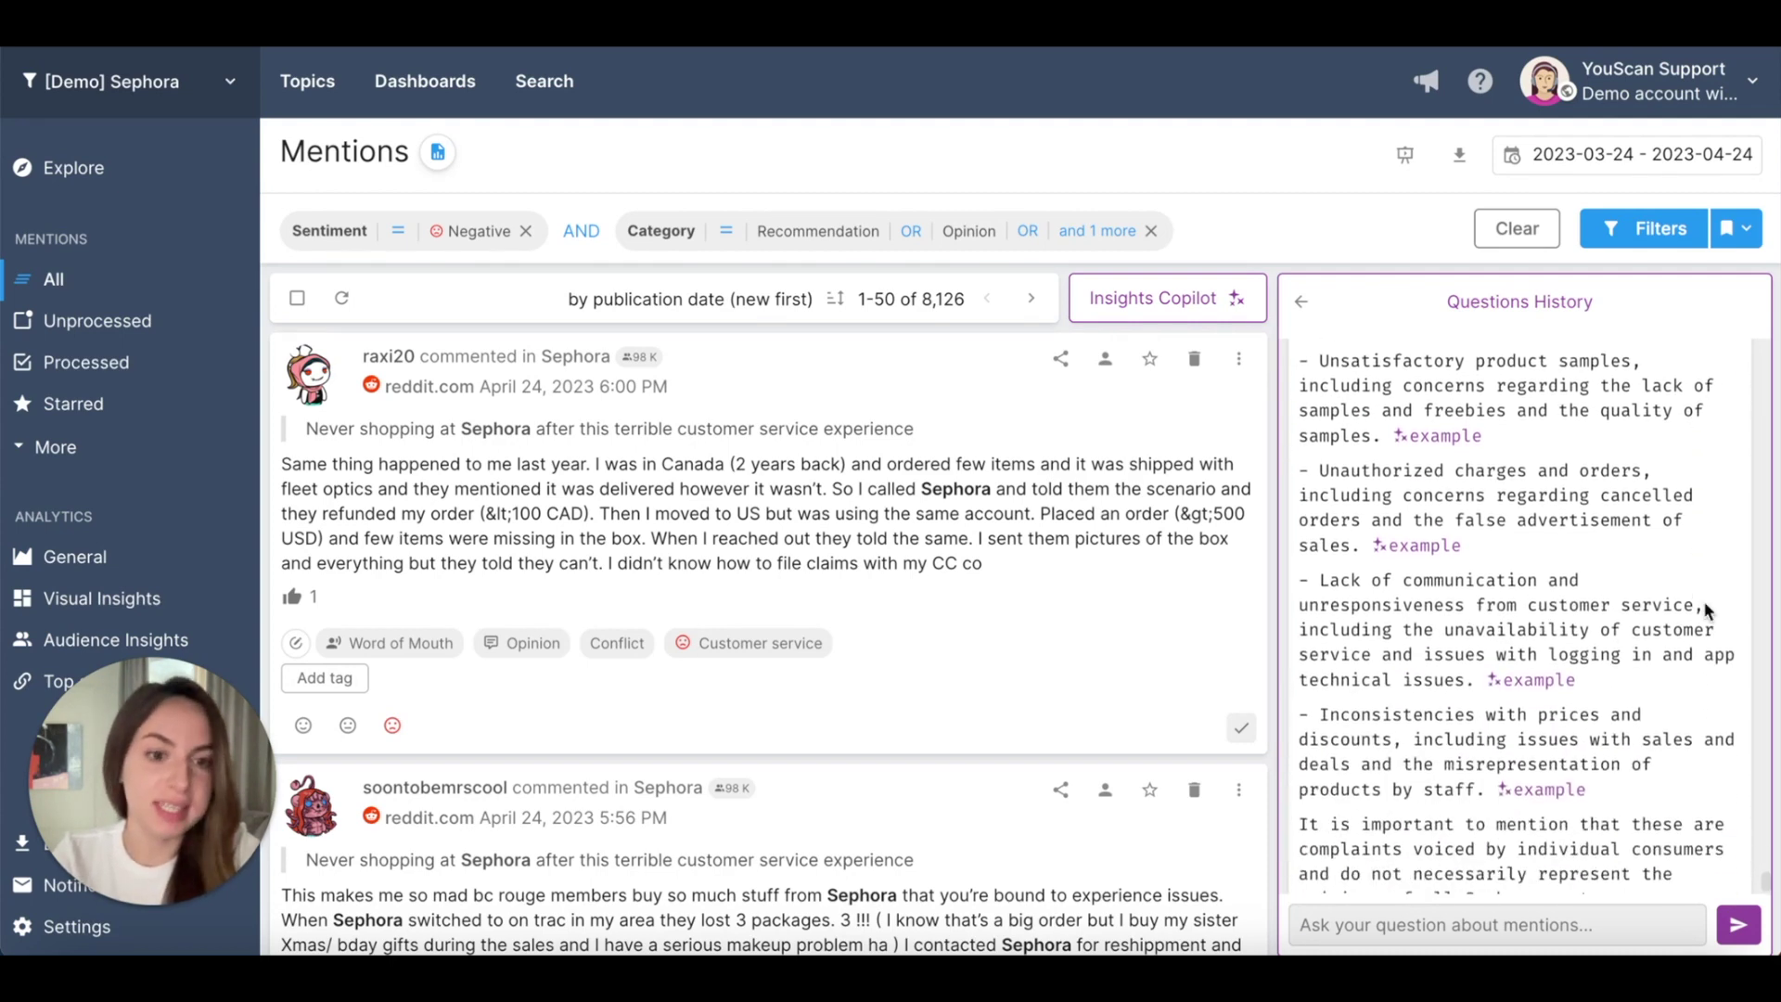
scroll(1706, 609, down, 1)
scroll(1704, 610, up, 2)
scroll(1703, 607, up, 2)
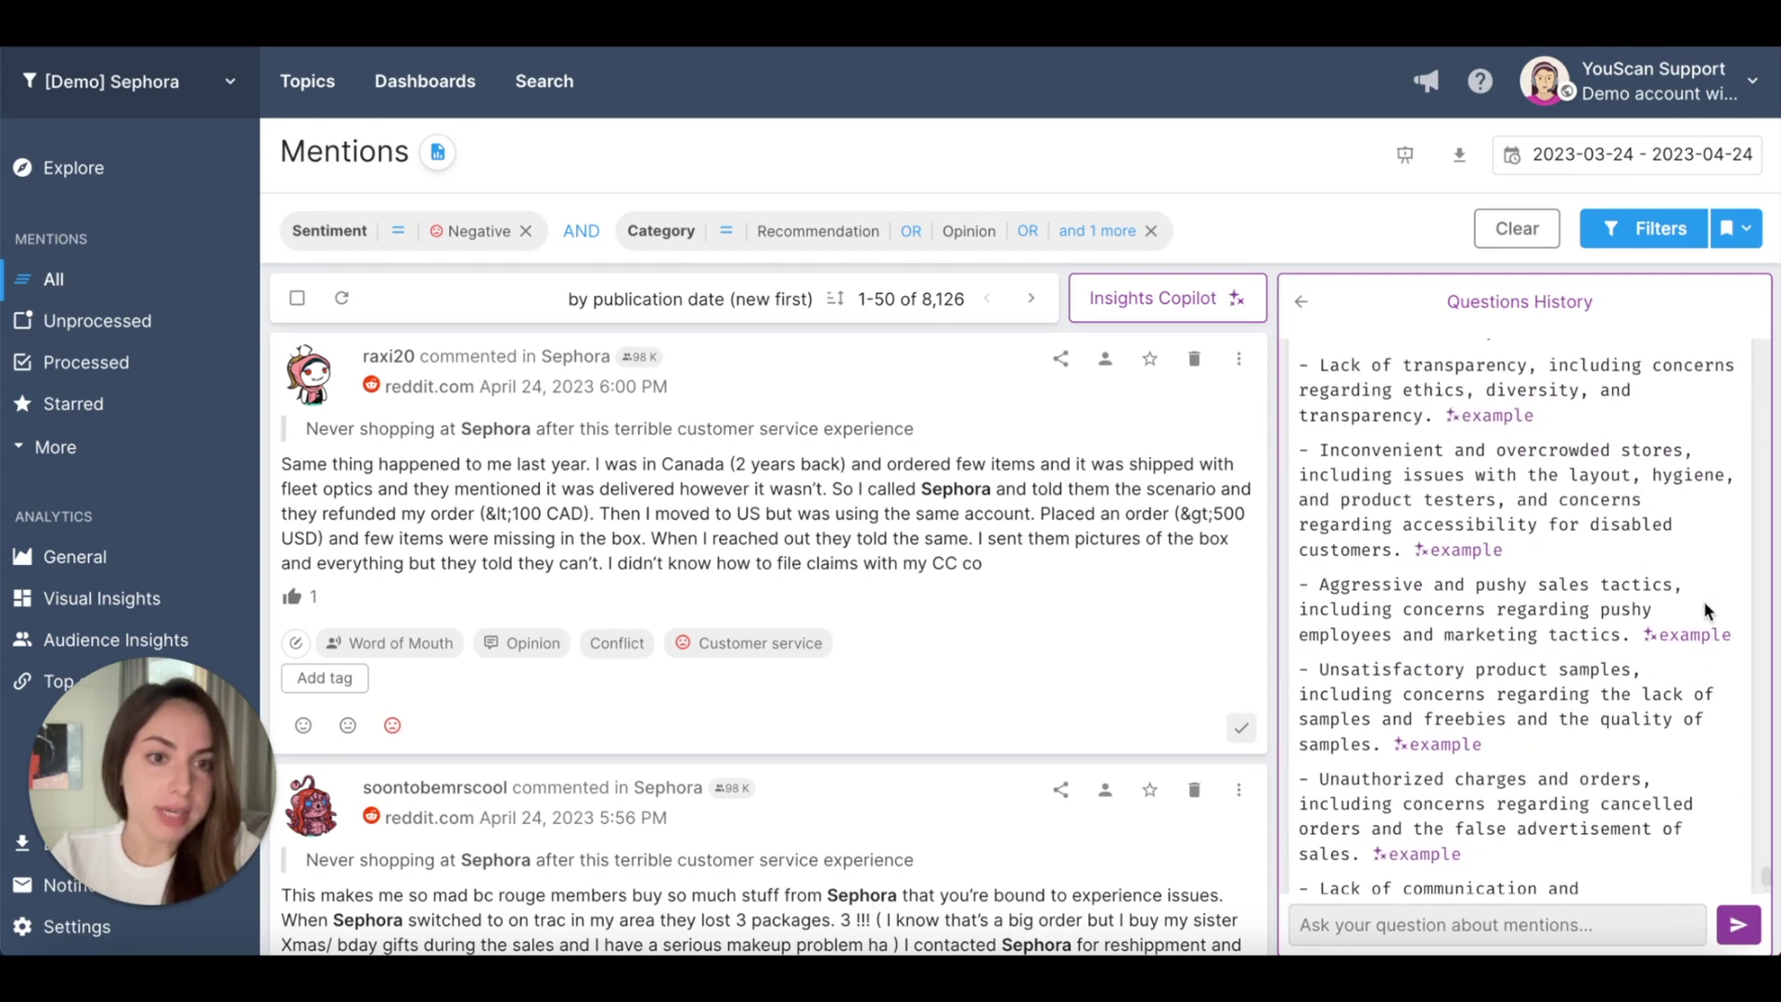
scroll(1704, 604, up, 2)
scroll(1704, 602, up, 2)
scroll(1703, 601, up, 2)
scroll(1691, 723, up, 4)
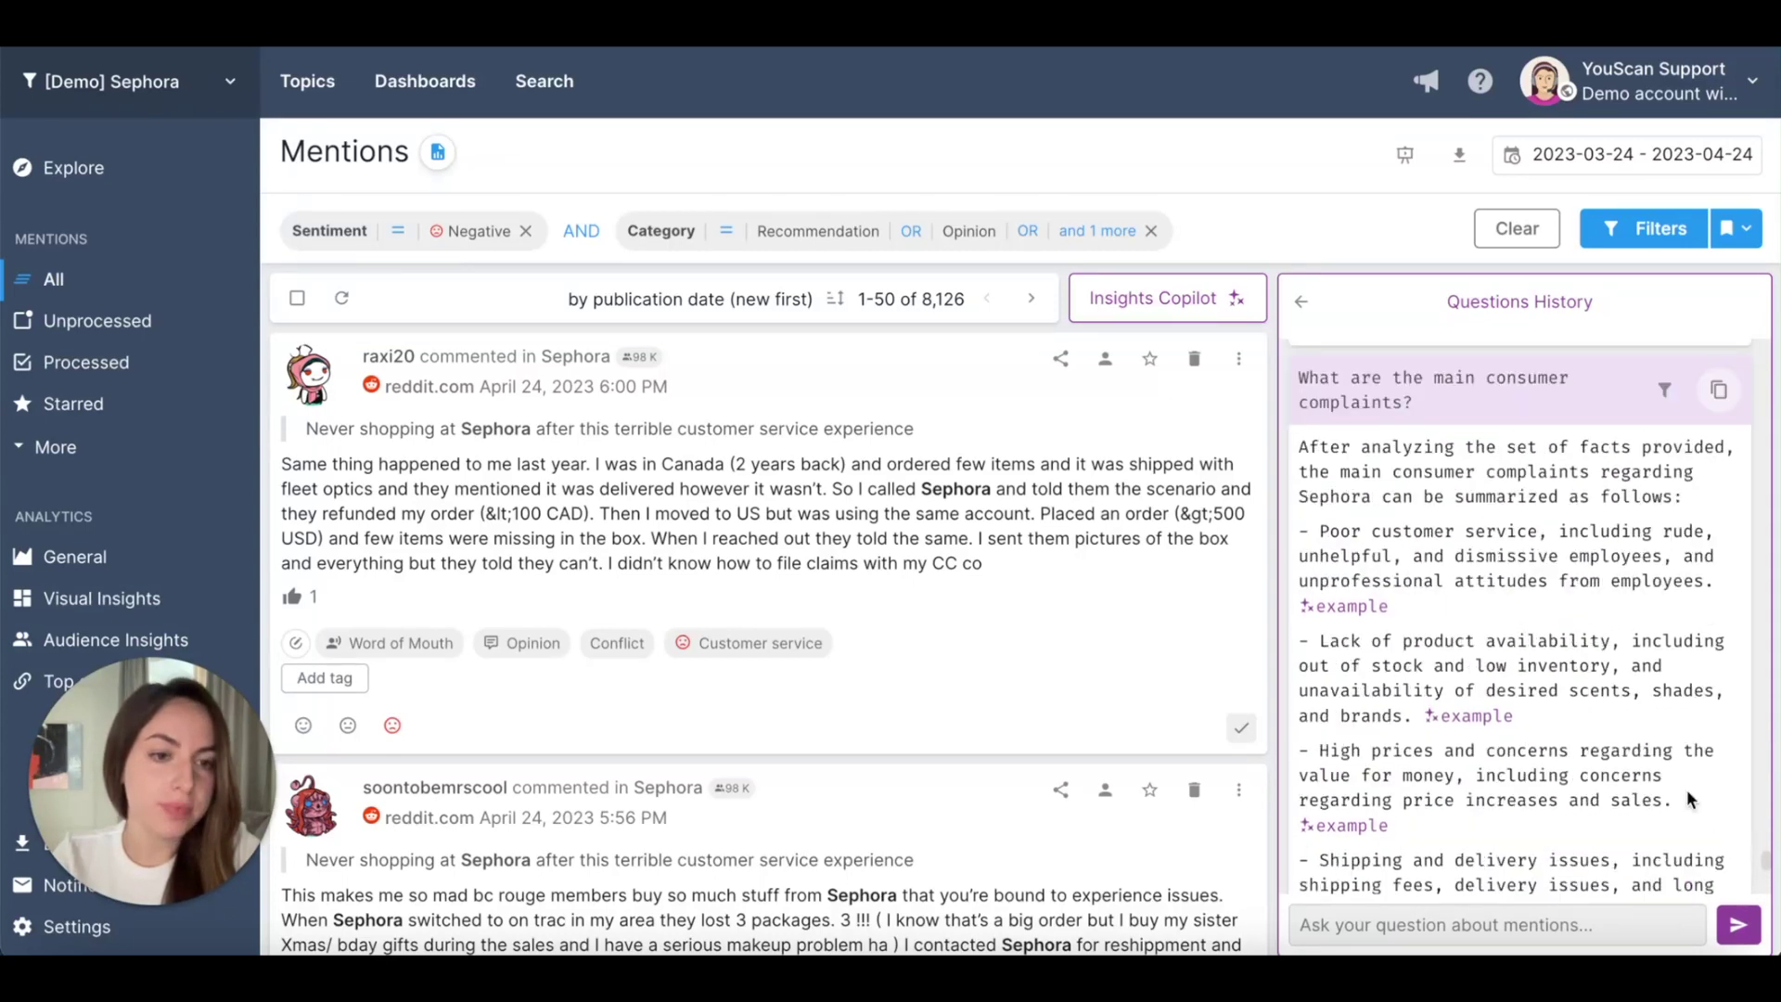
click(1719, 392)
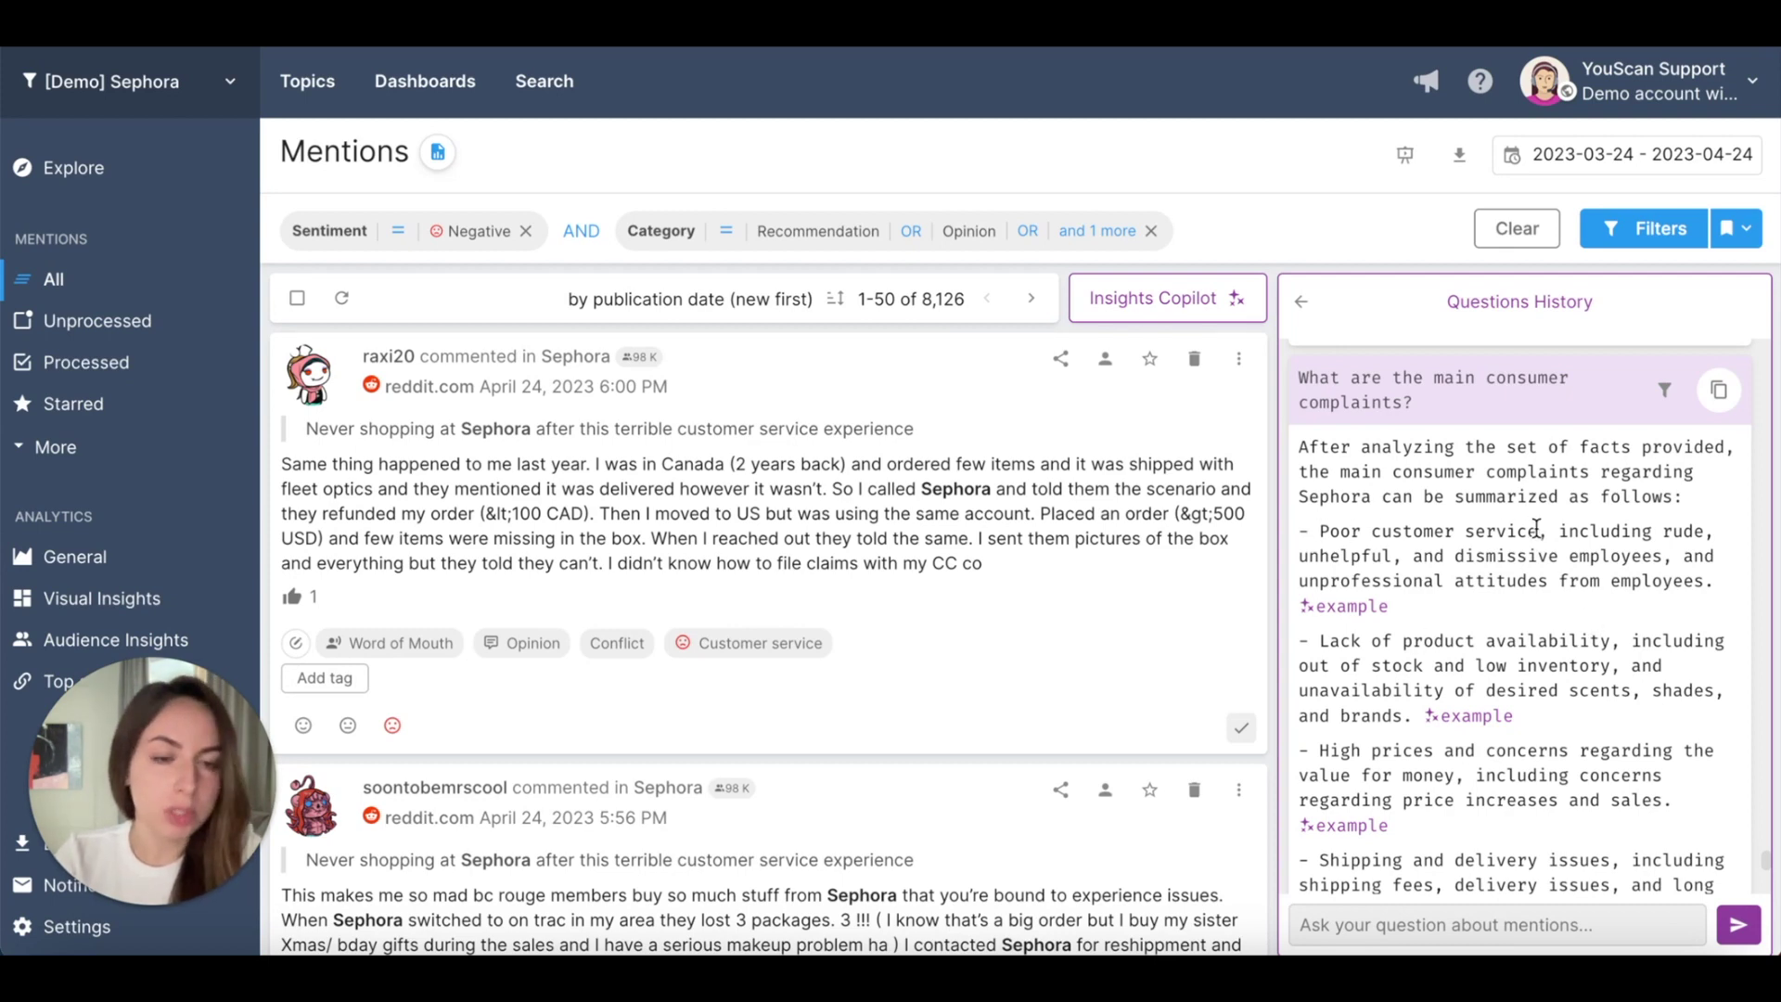
- Show the example mentions behind the 'Poor customer service' complaint
click(1362, 609)
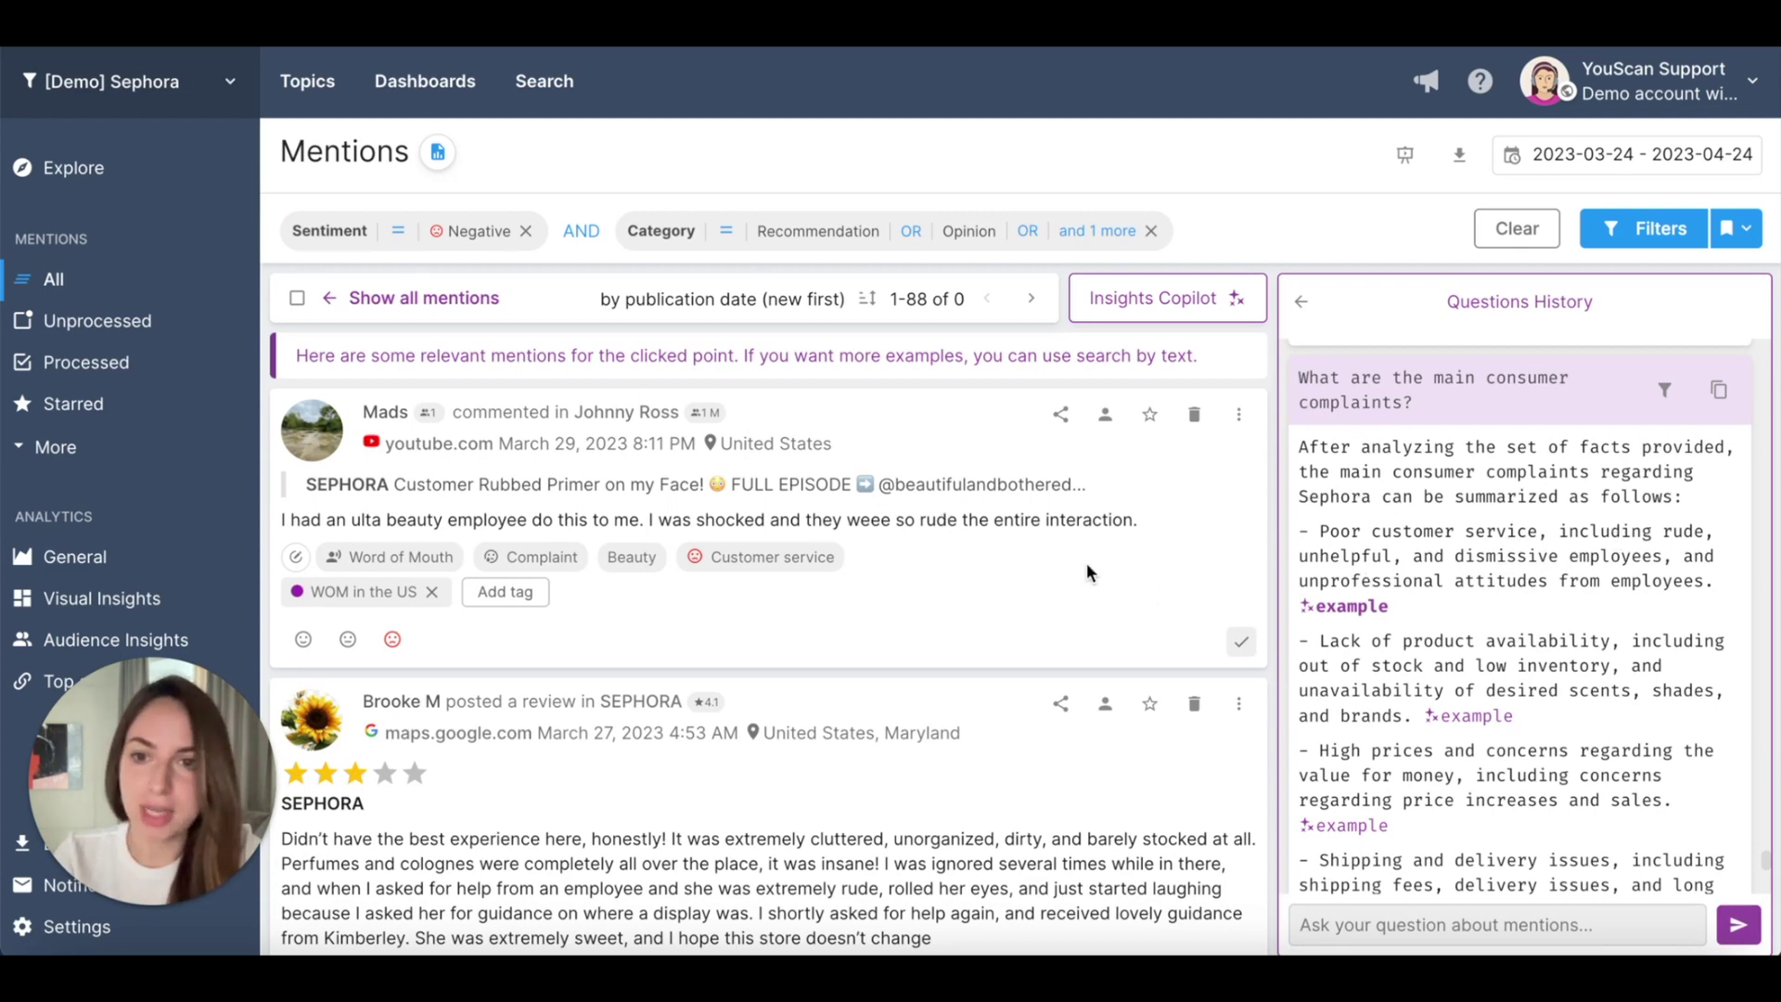
scroll(1087, 566, down, 3)
scroll(1193, 565, down, 1)
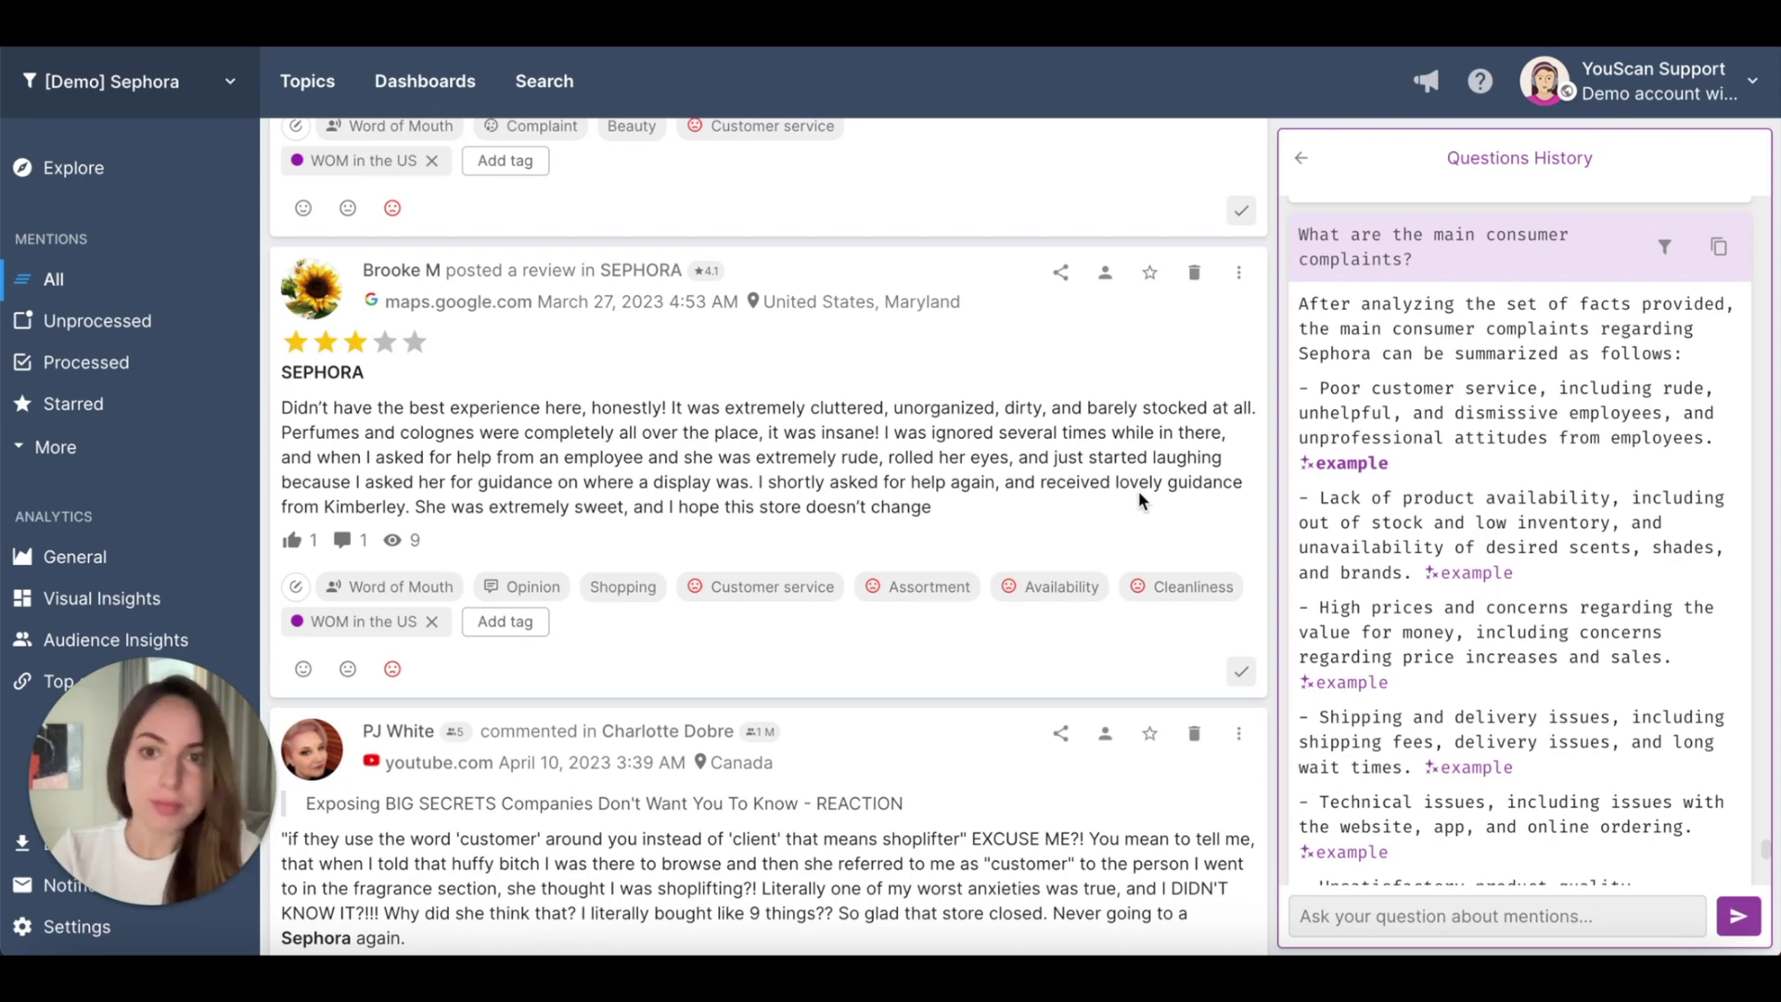
scroll(1138, 492, up, 2)
scroll(1139, 492, up, 3)
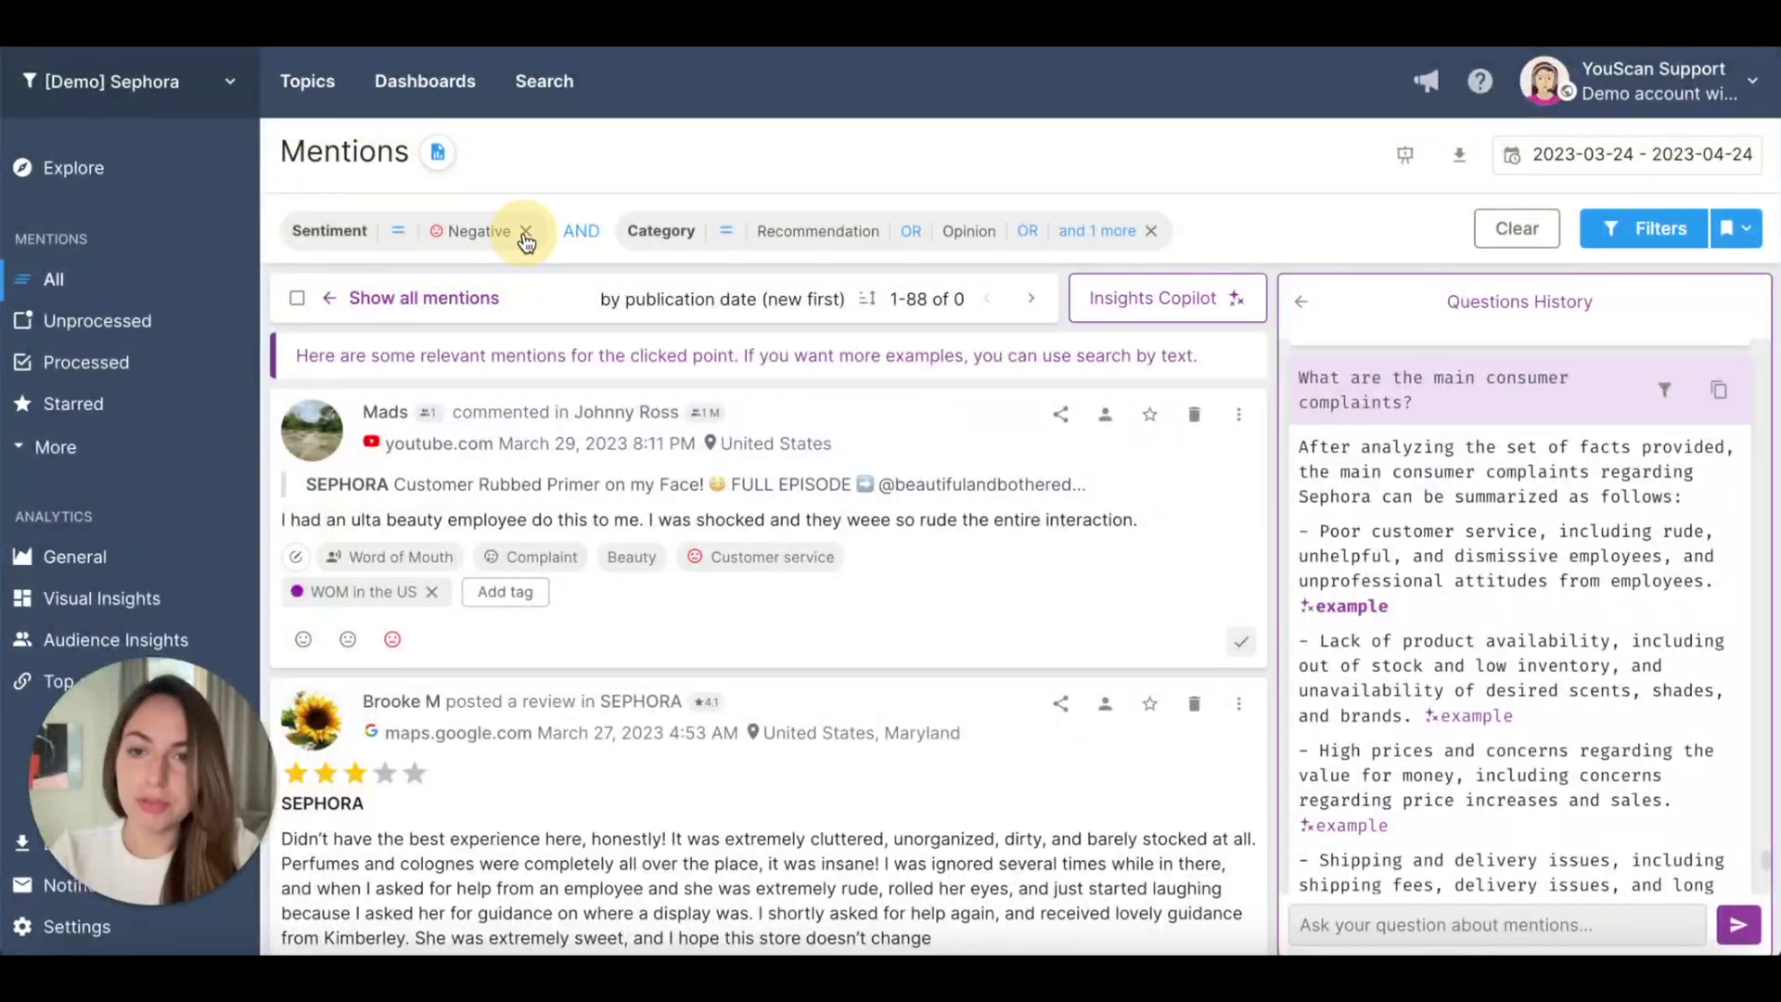
- Remove the Negative sentiment and Category filters to list all 1,033,045 Sephora mentions
click(524, 232)
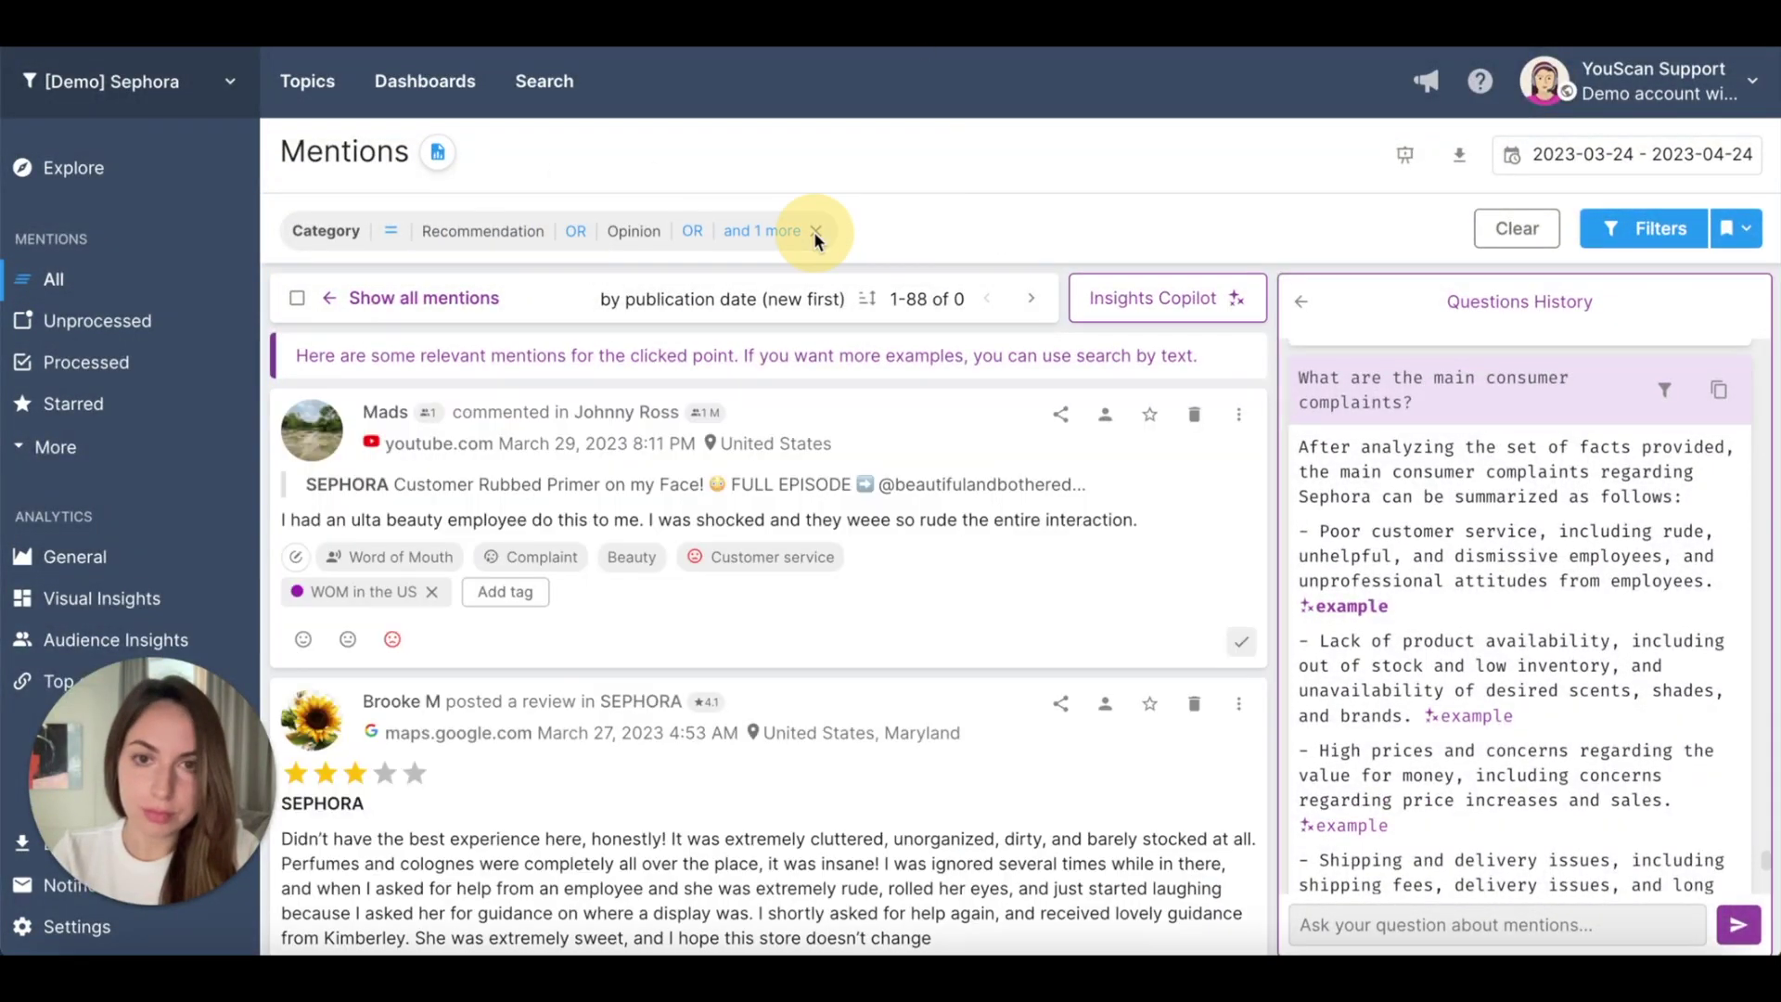
click(816, 233)
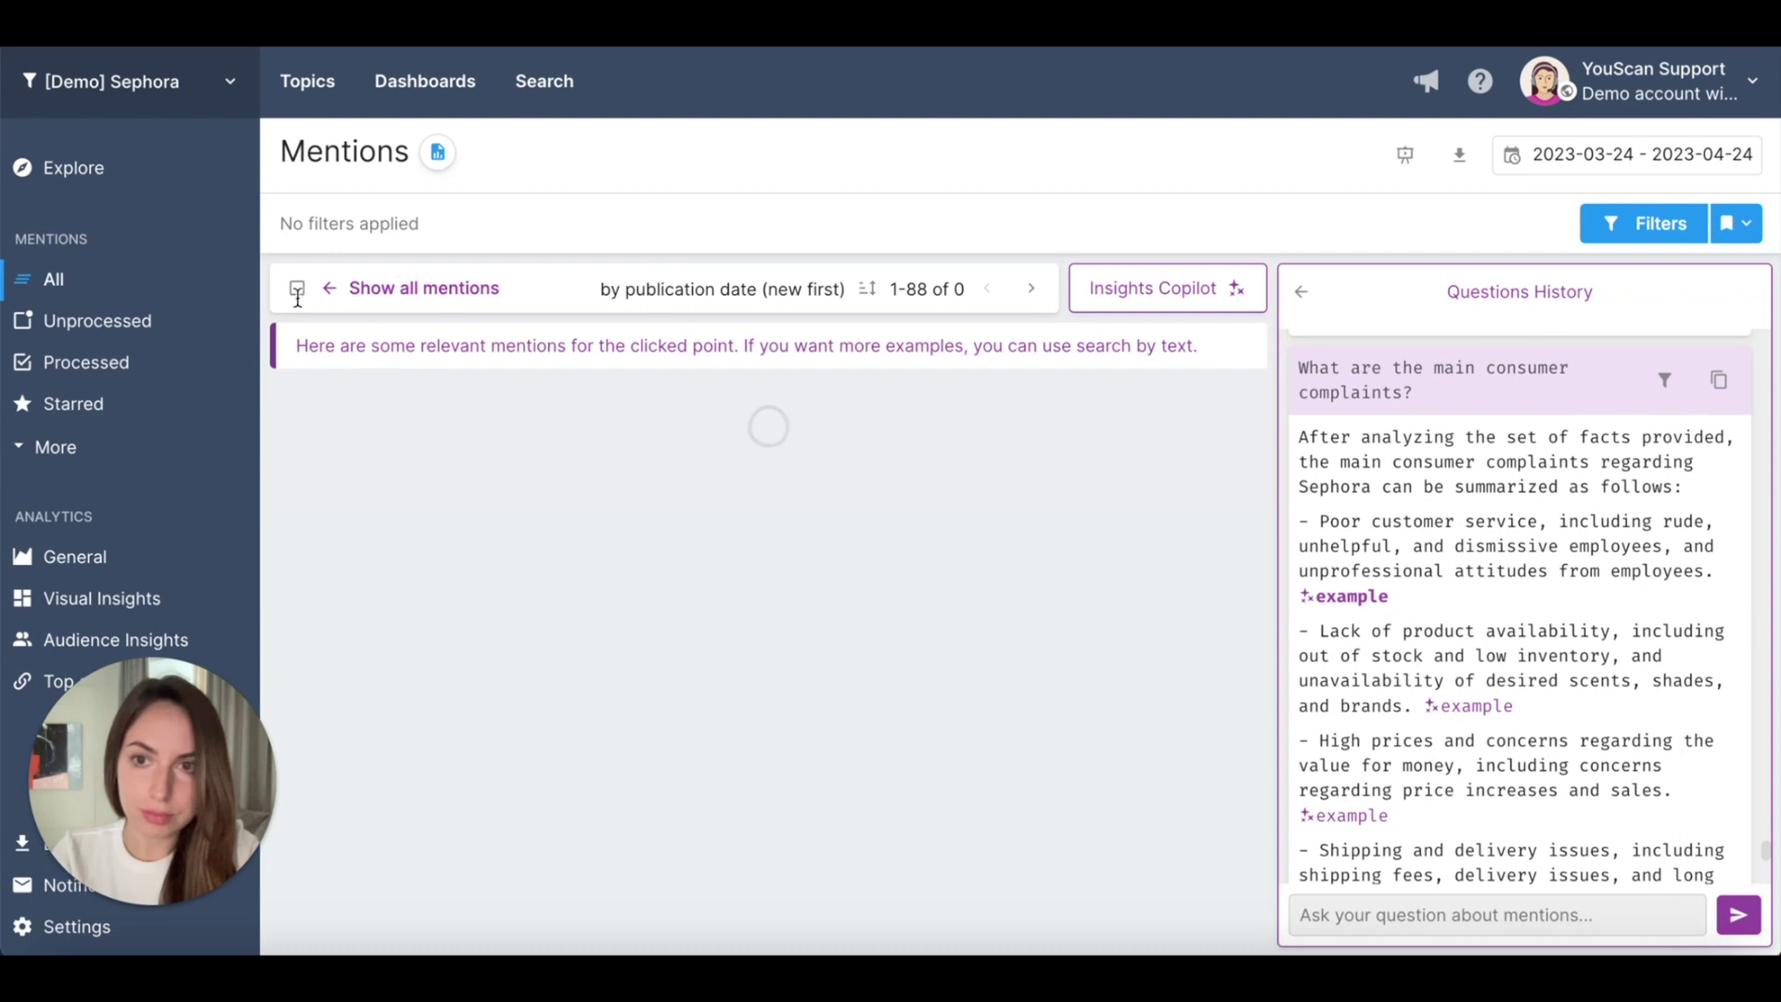
click(334, 290)
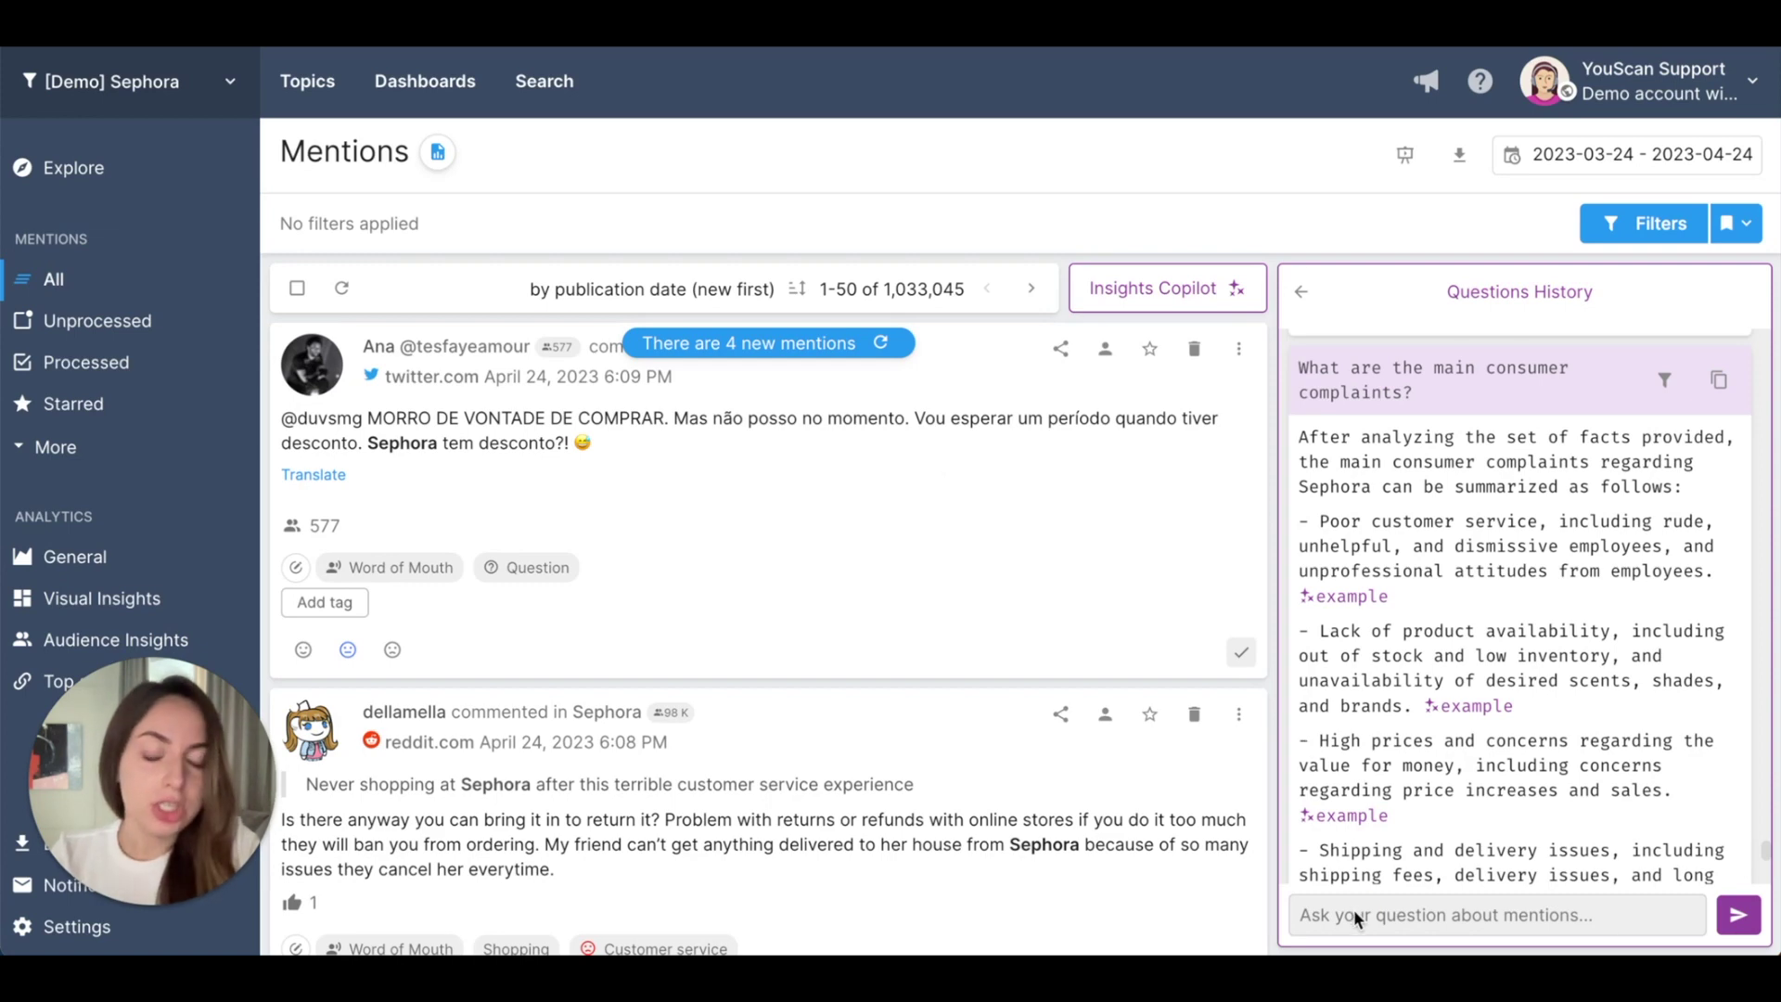
click(1399, 915)
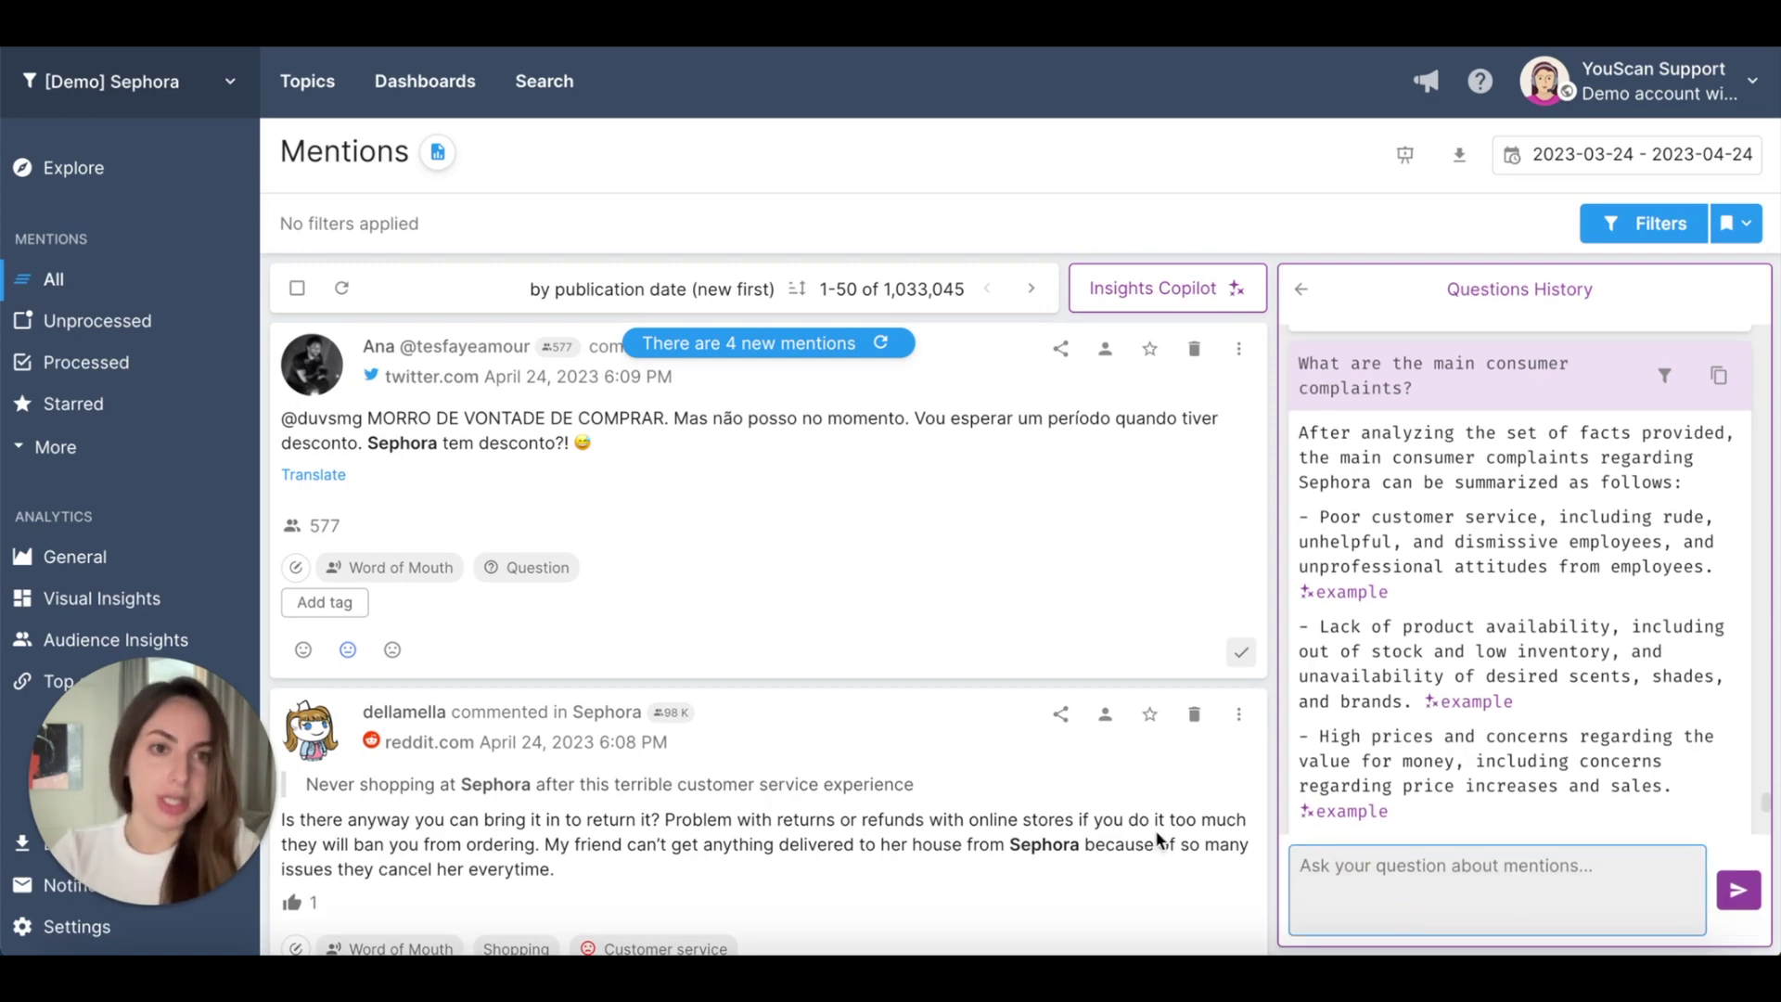
text(What do)
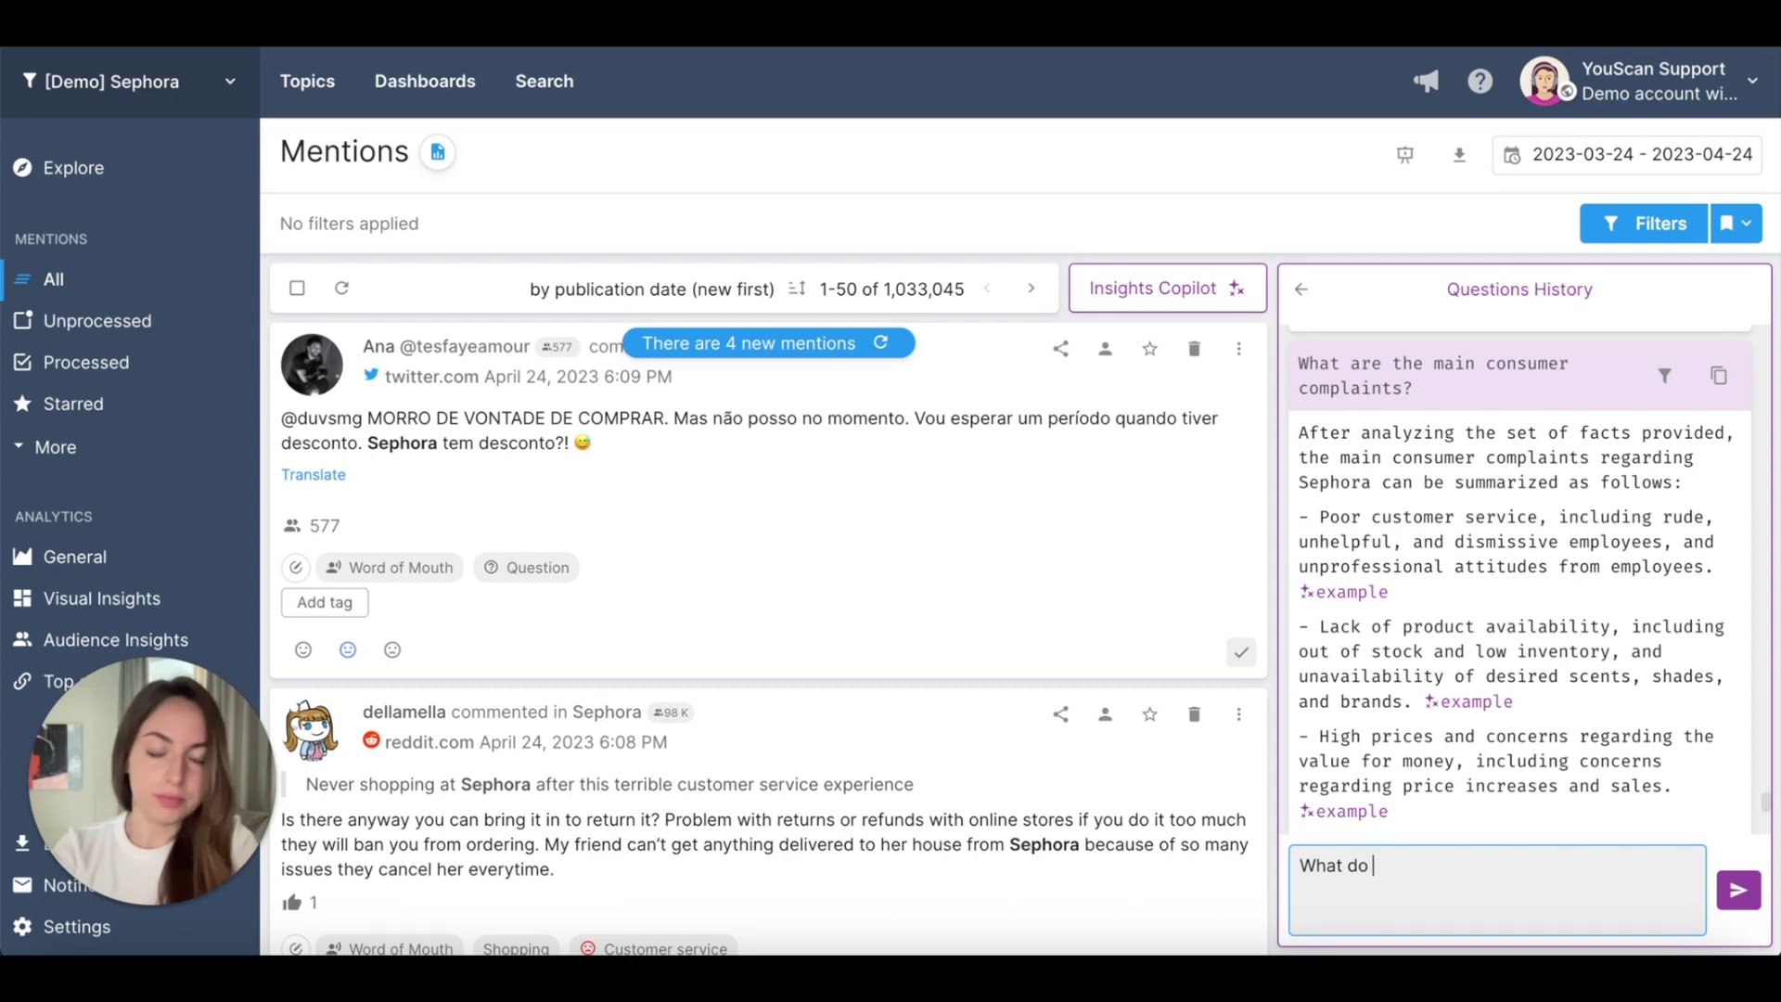
text( people thu)
- Correct a typo and submit the question about Sephora's product range
key(BackSpace)
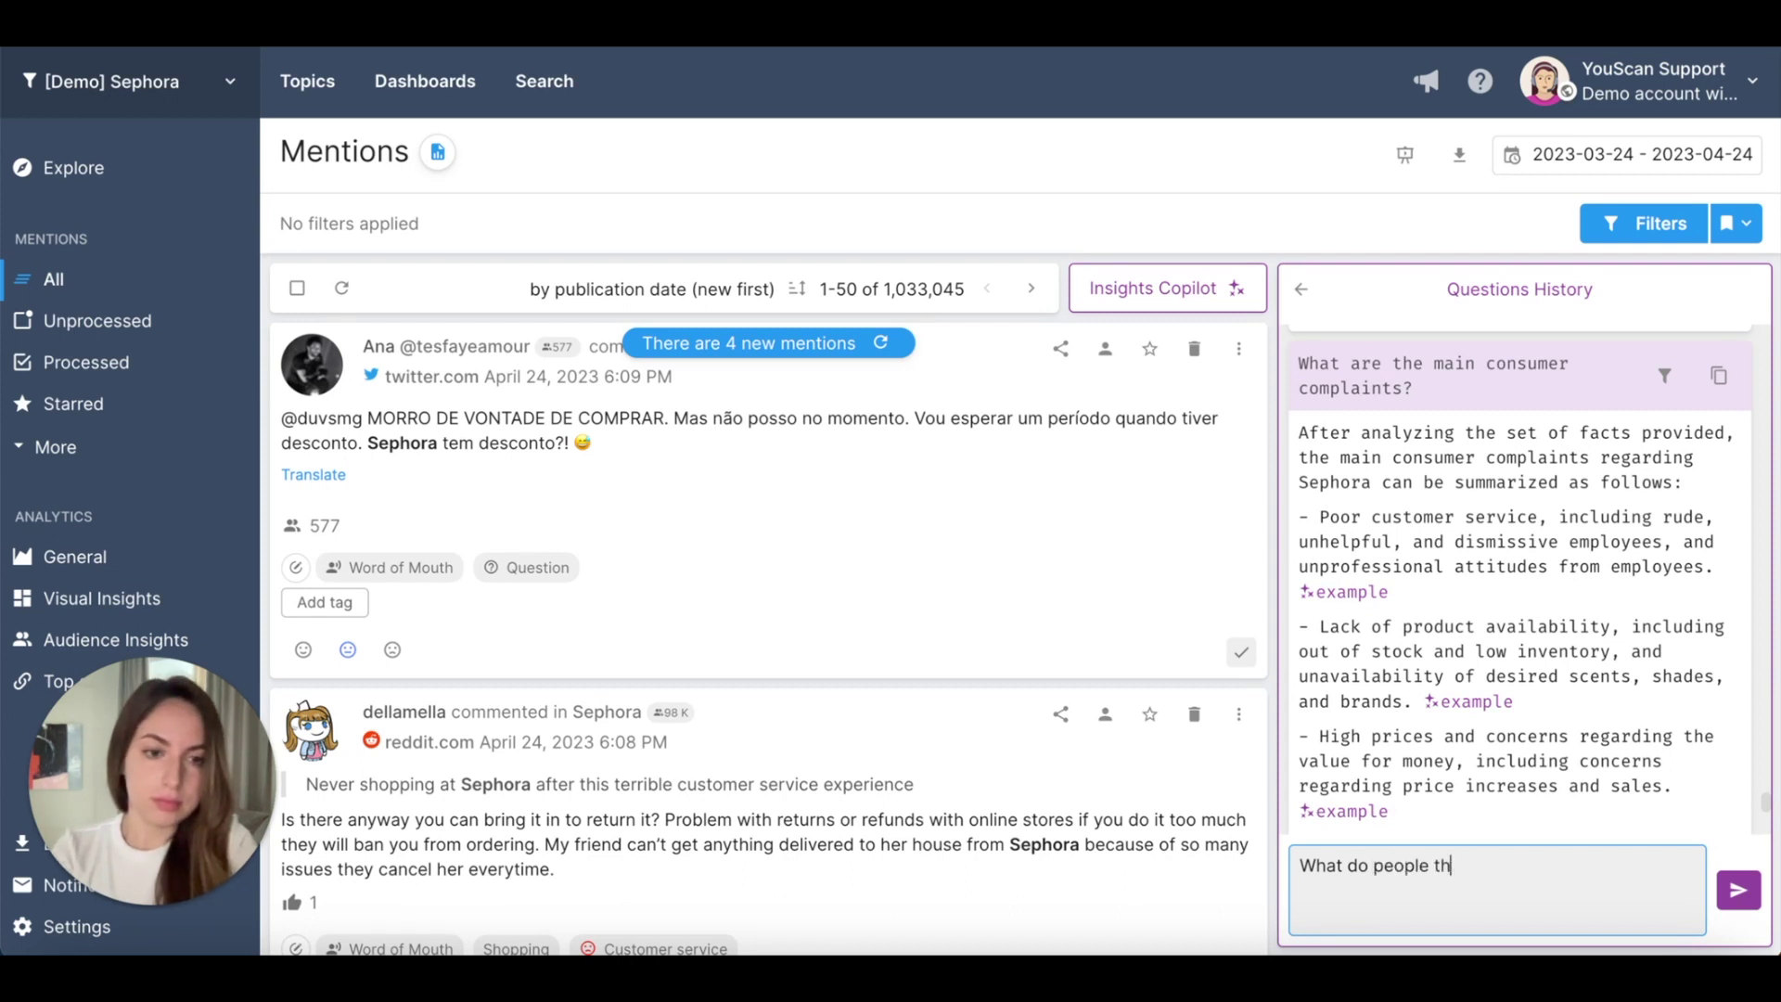
text(ink ab)
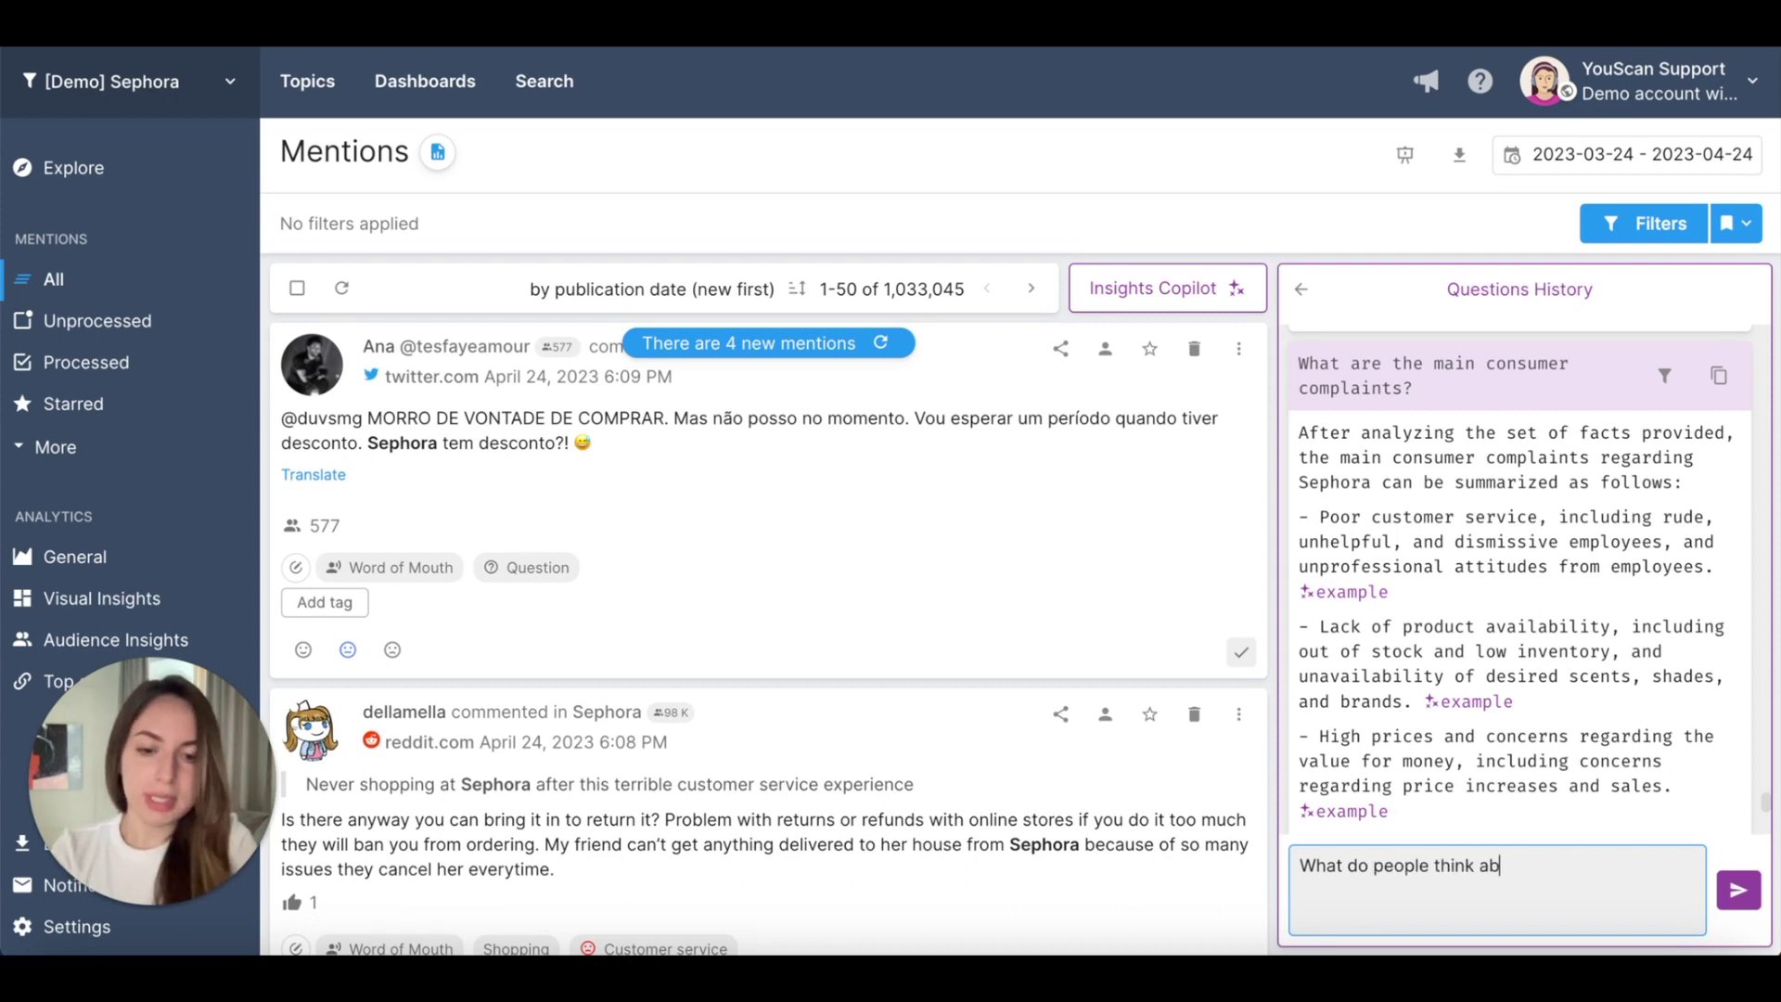
text(out the range)
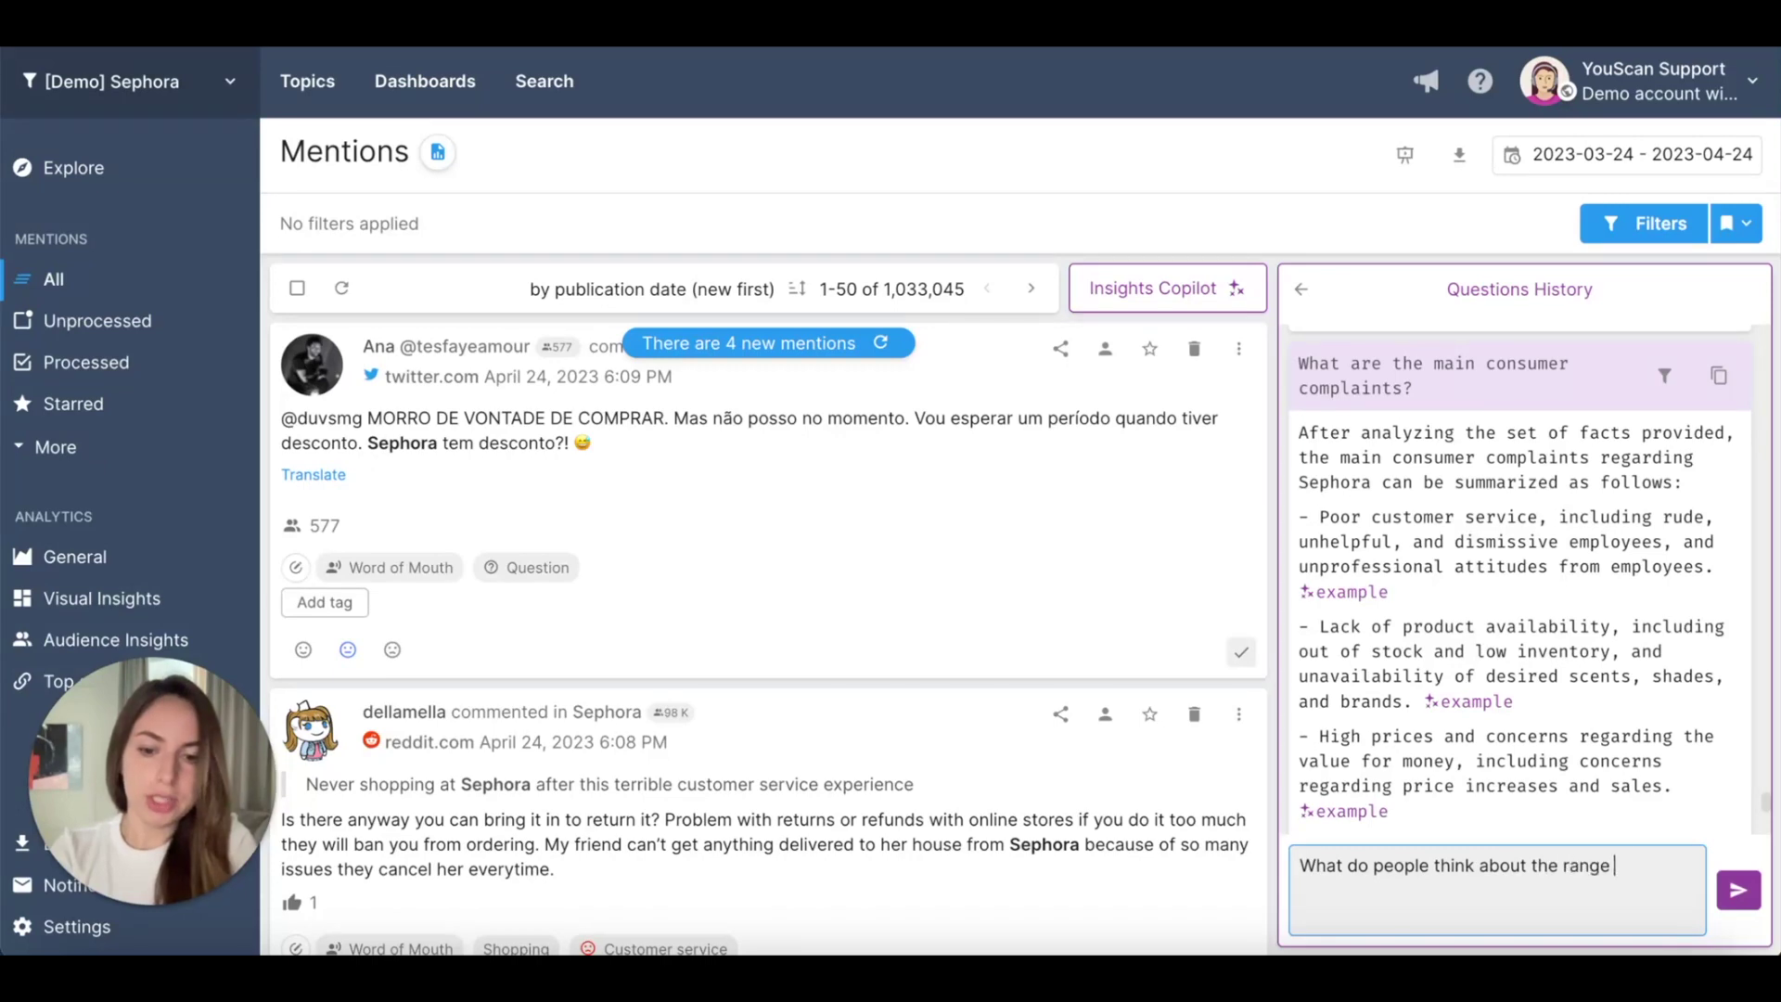
text( of products a)
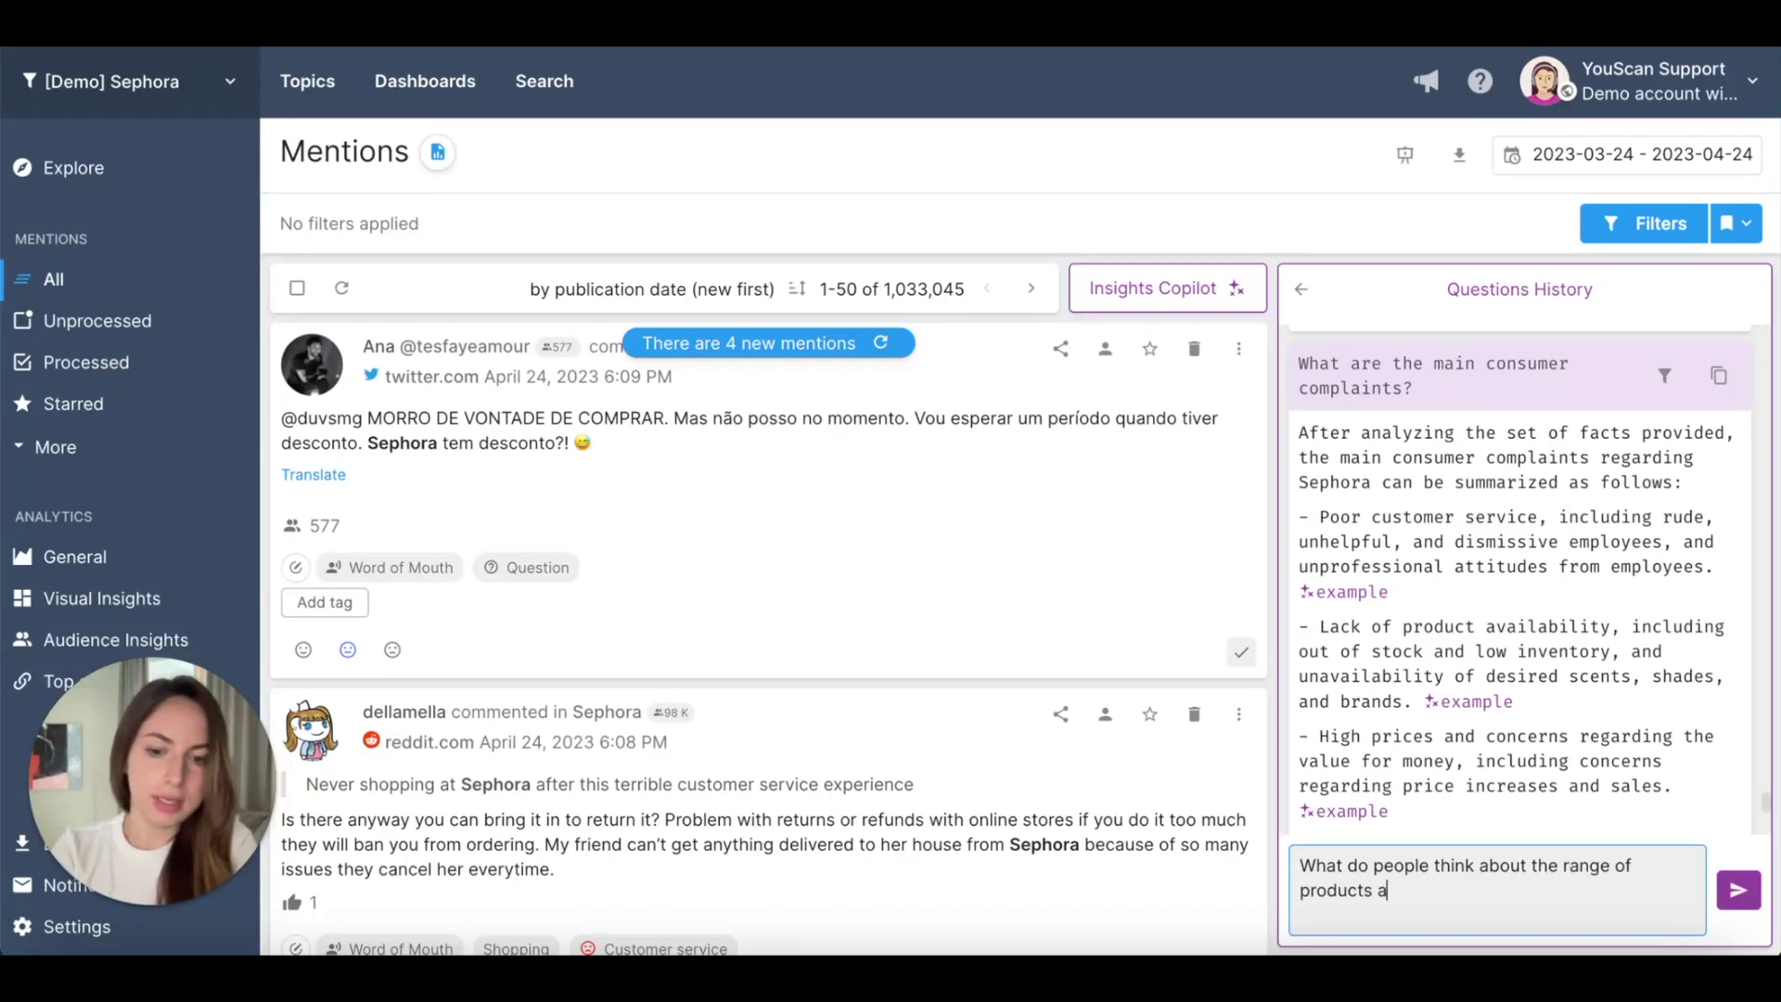
text(t Sephora)
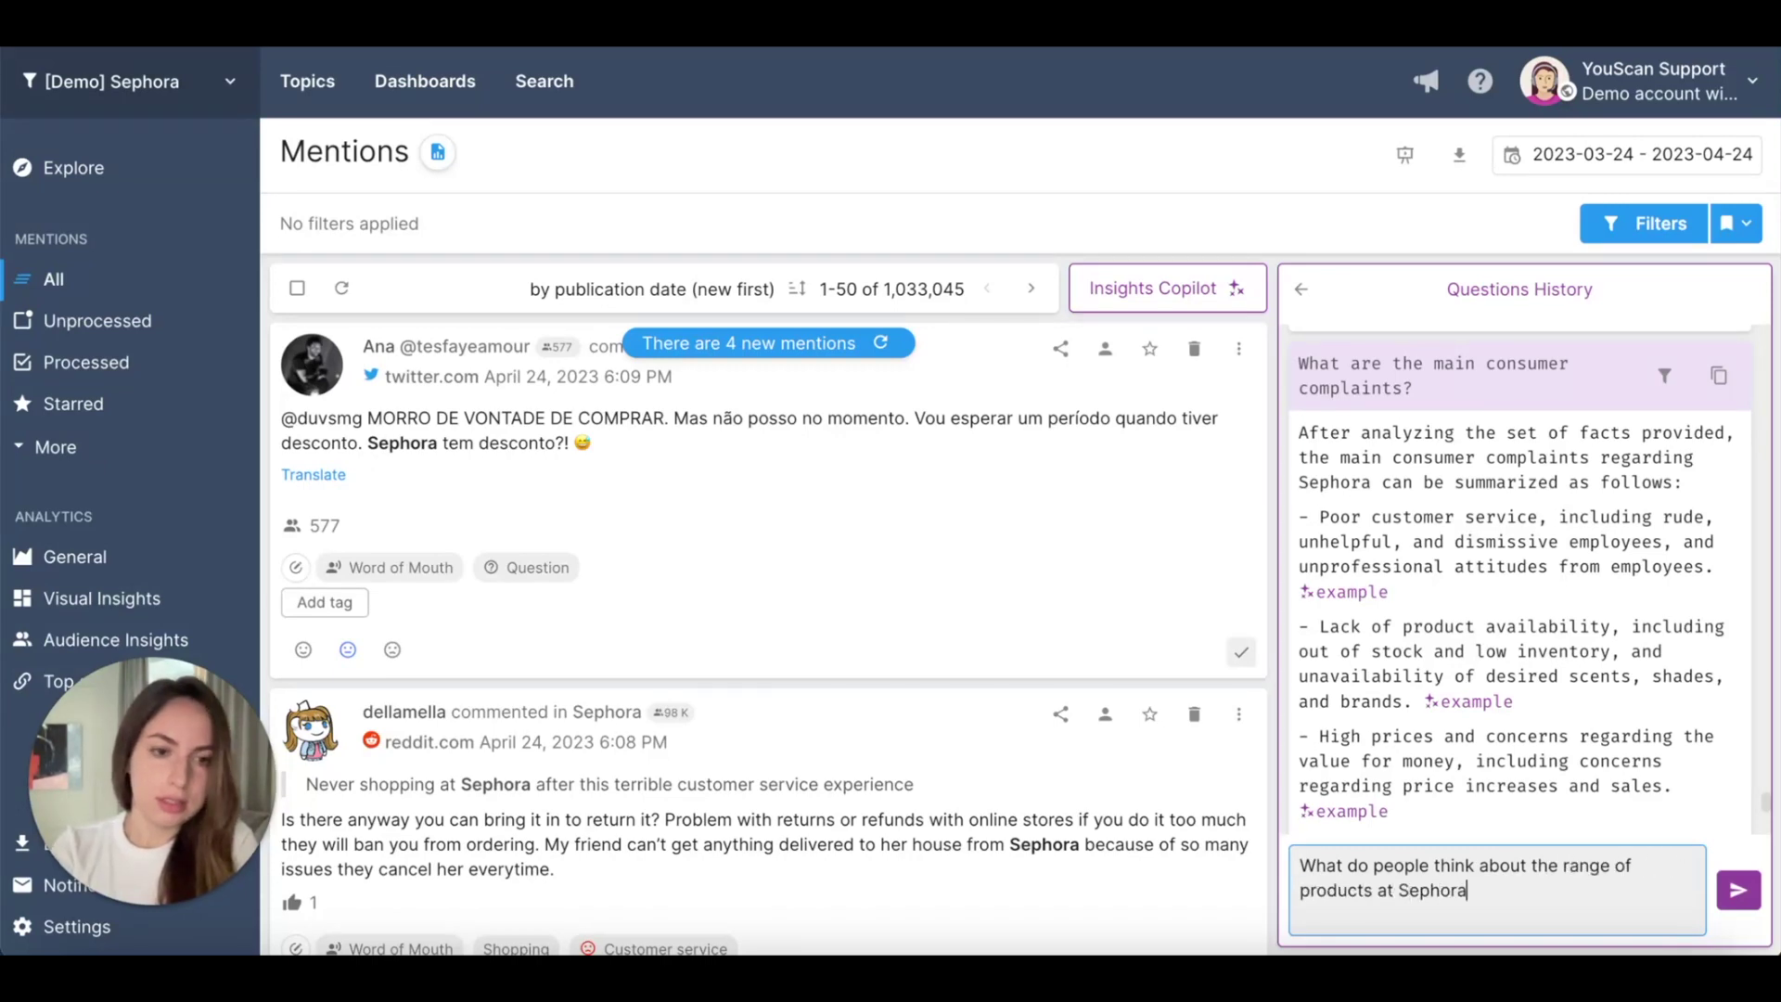
text(?)
key(Return)
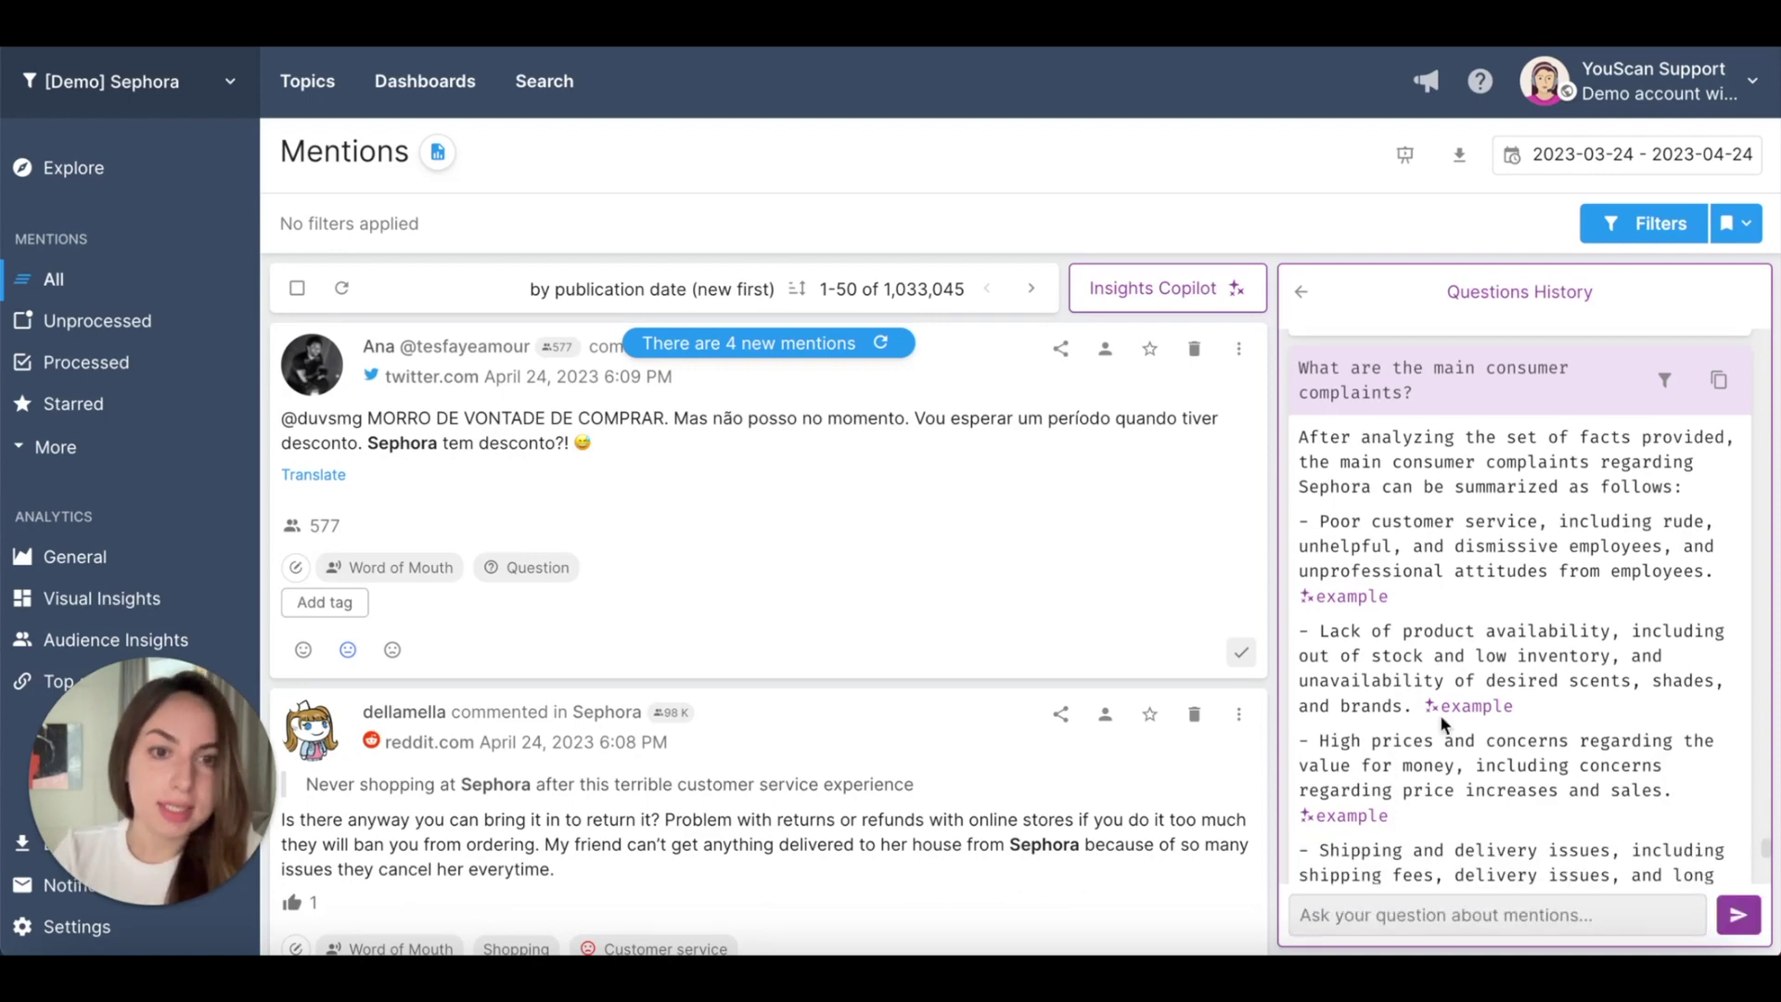
scroll(1723, 695, down, 3)
scroll(1724, 694, down, 7)
scroll(1724, 698, up, 3)
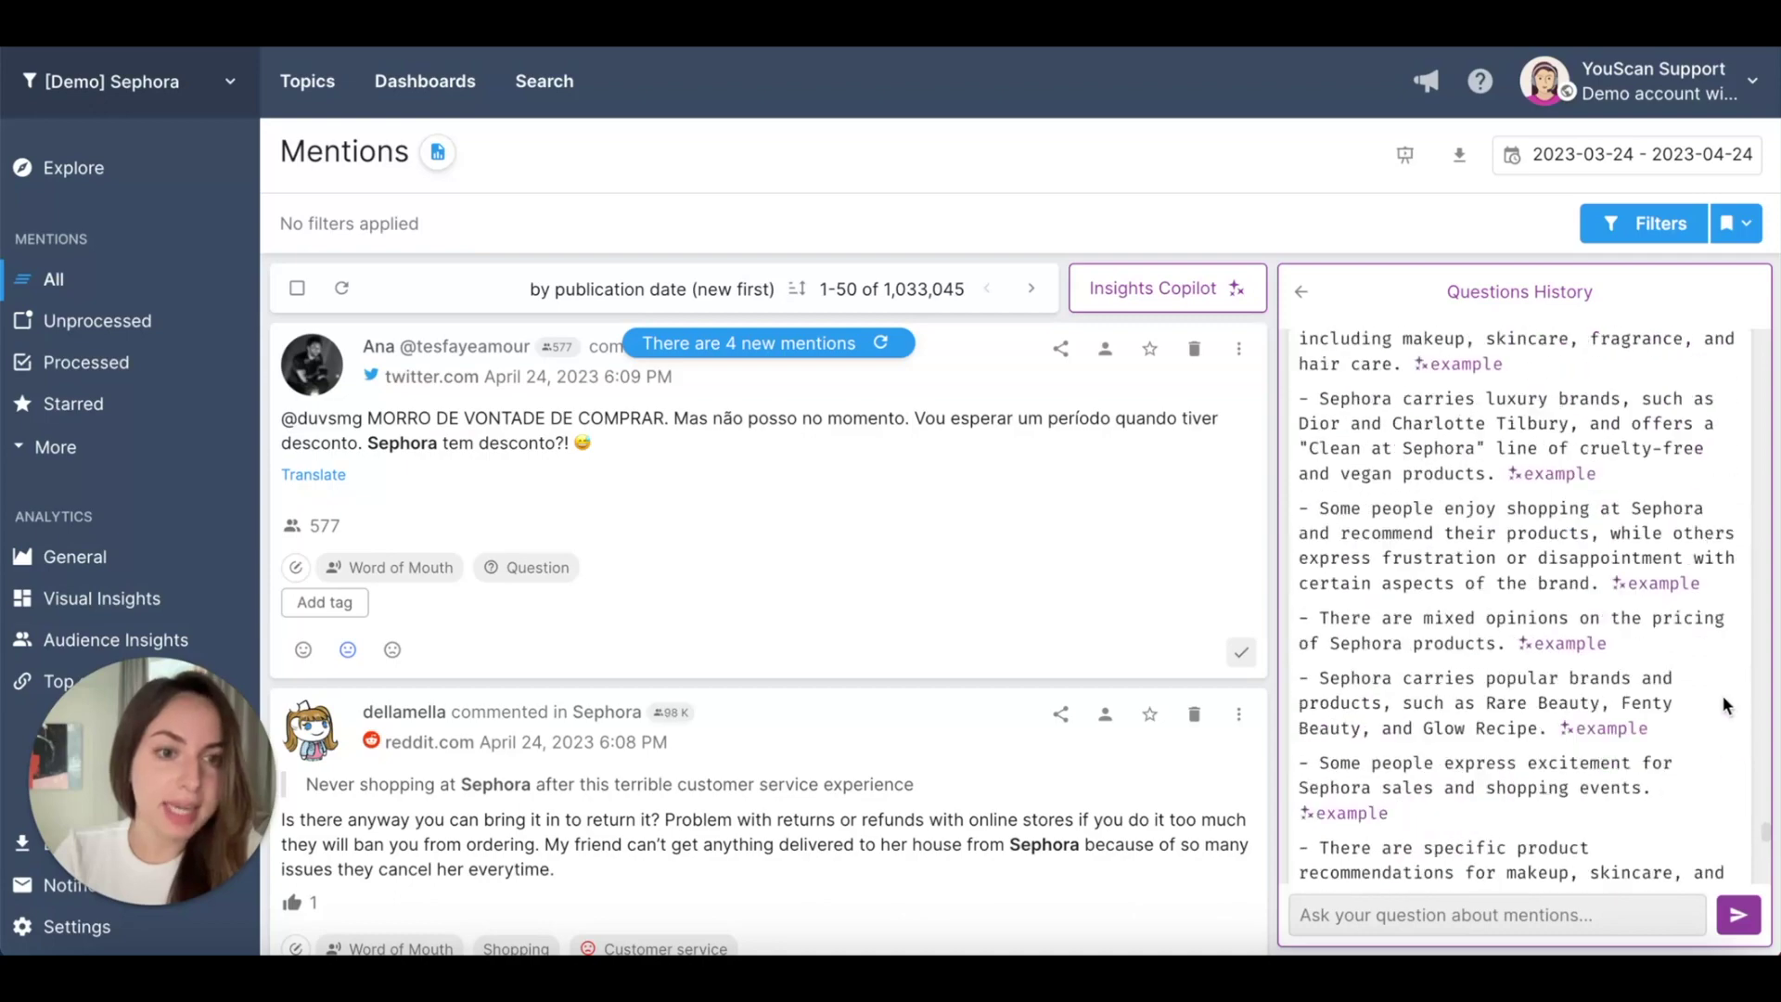
scroll(1723, 698, up, 3)
scroll(1724, 698, up, 3)
scroll(1724, 698, up, 3)
scroll(1722, 706, up, 2)
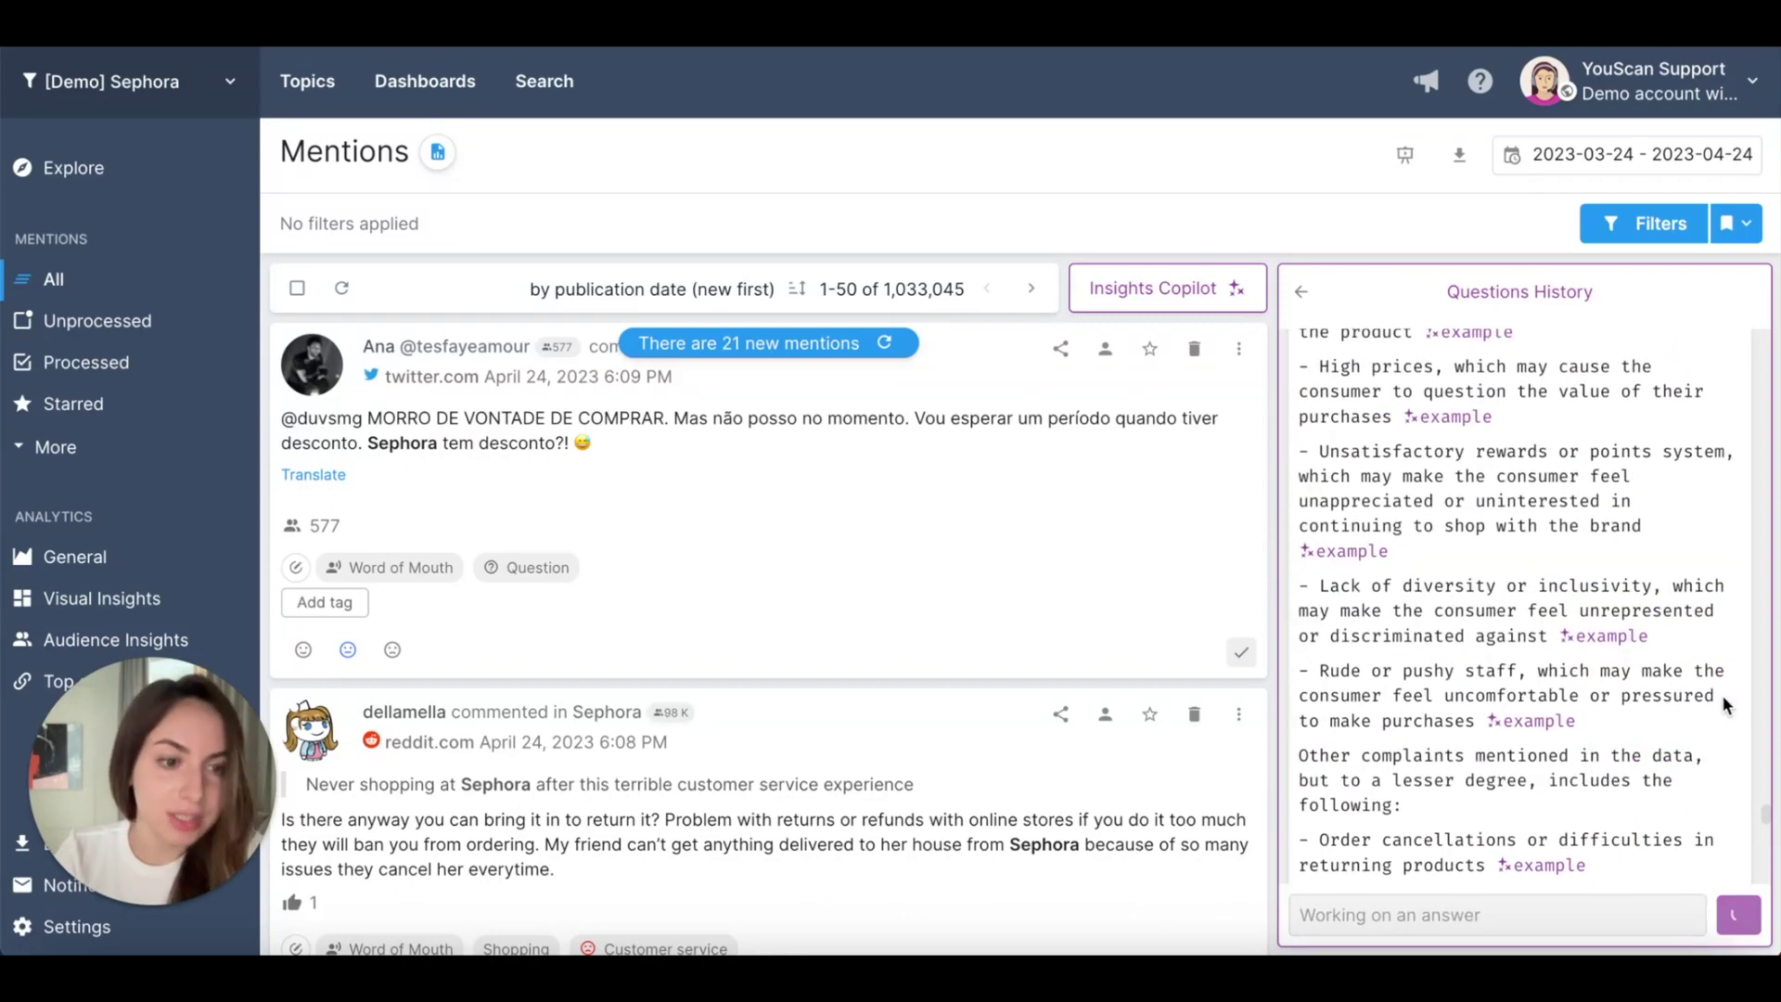
scroll(1722, 706, down, 5)
scroll(1722, 706, down, 5)
scroll(1722, 706, down, 3)
scroll(1722, 695, down, 3)
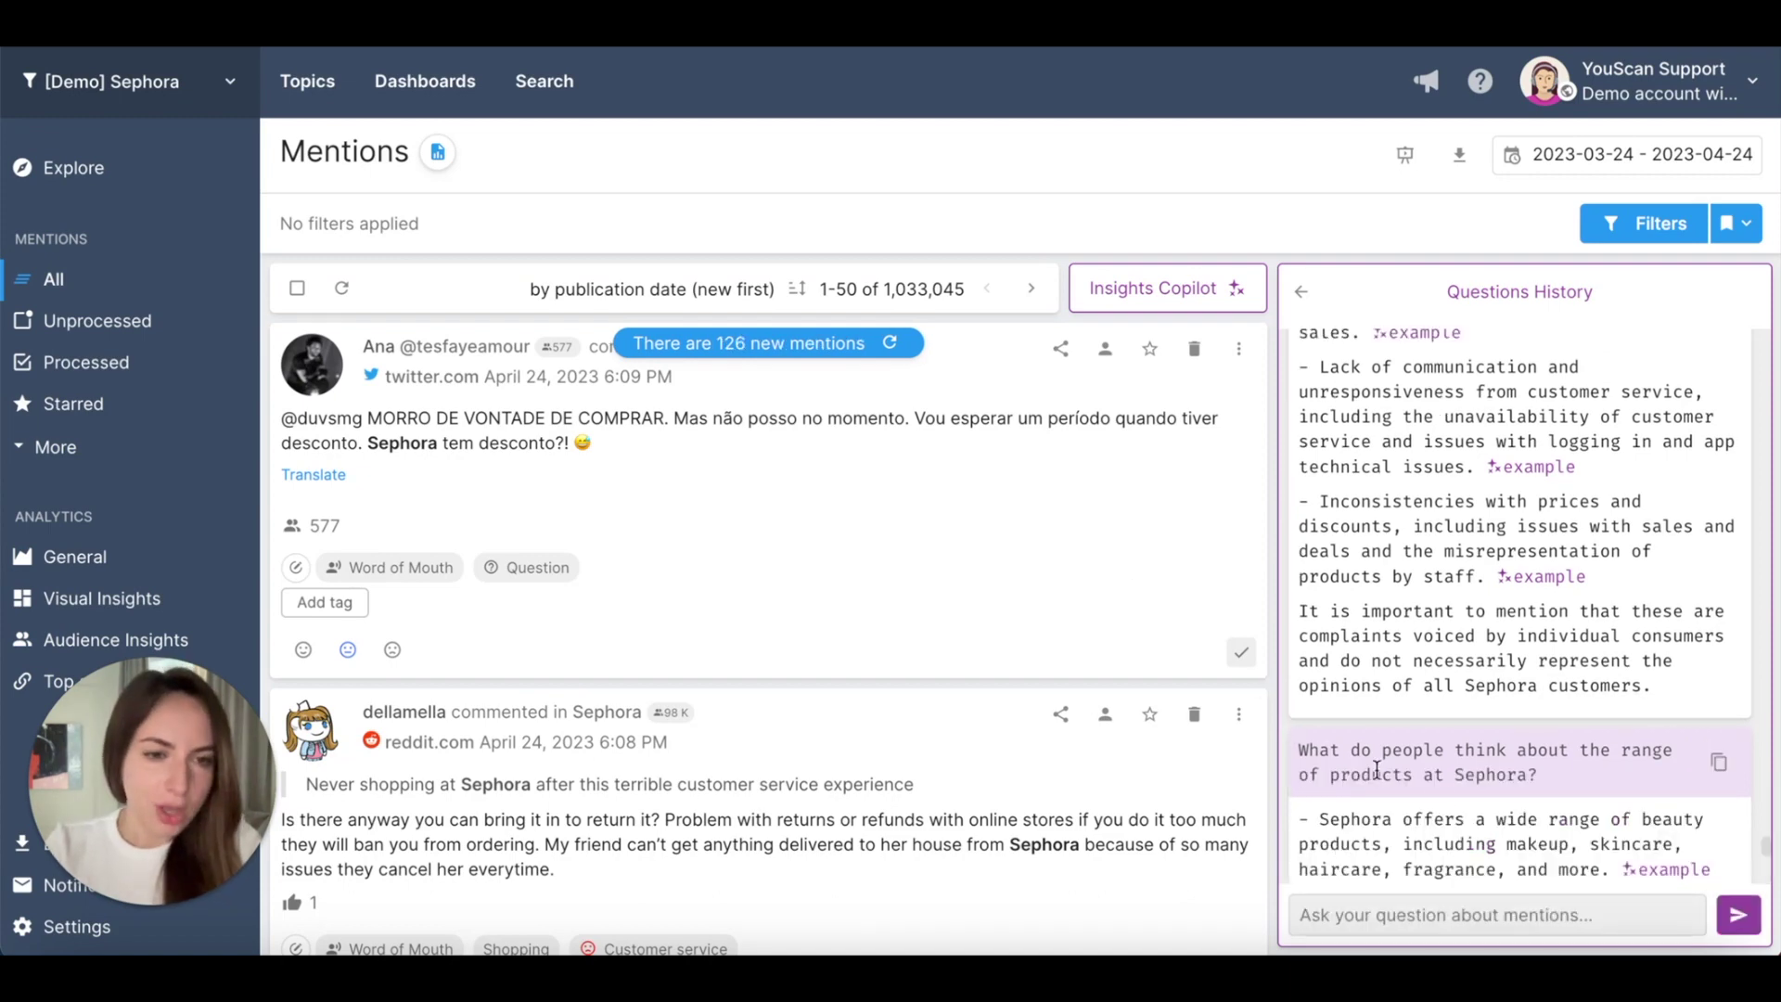
scroll(1460, 802, down, 1)
scroll(1460, 802, down, 1)
scroll(1460, 804, down, 2)
scroll(1459, 804, down, 1)
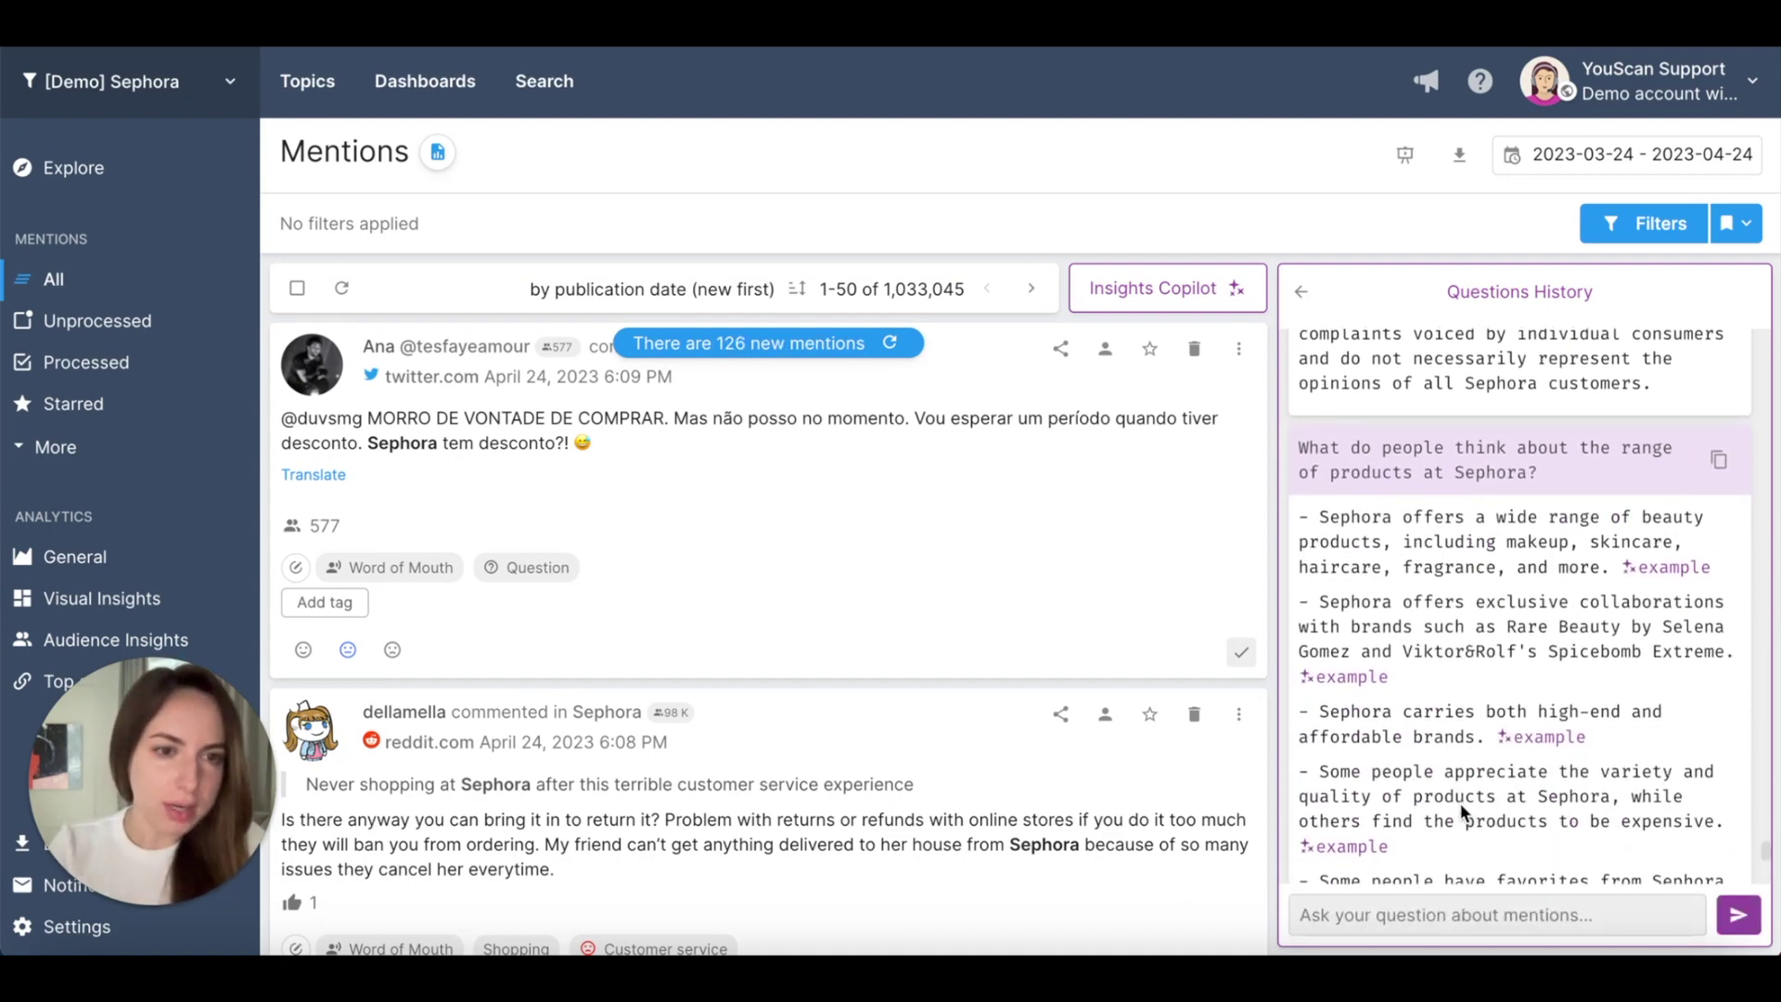
scroll(1490, 716, down, 1)
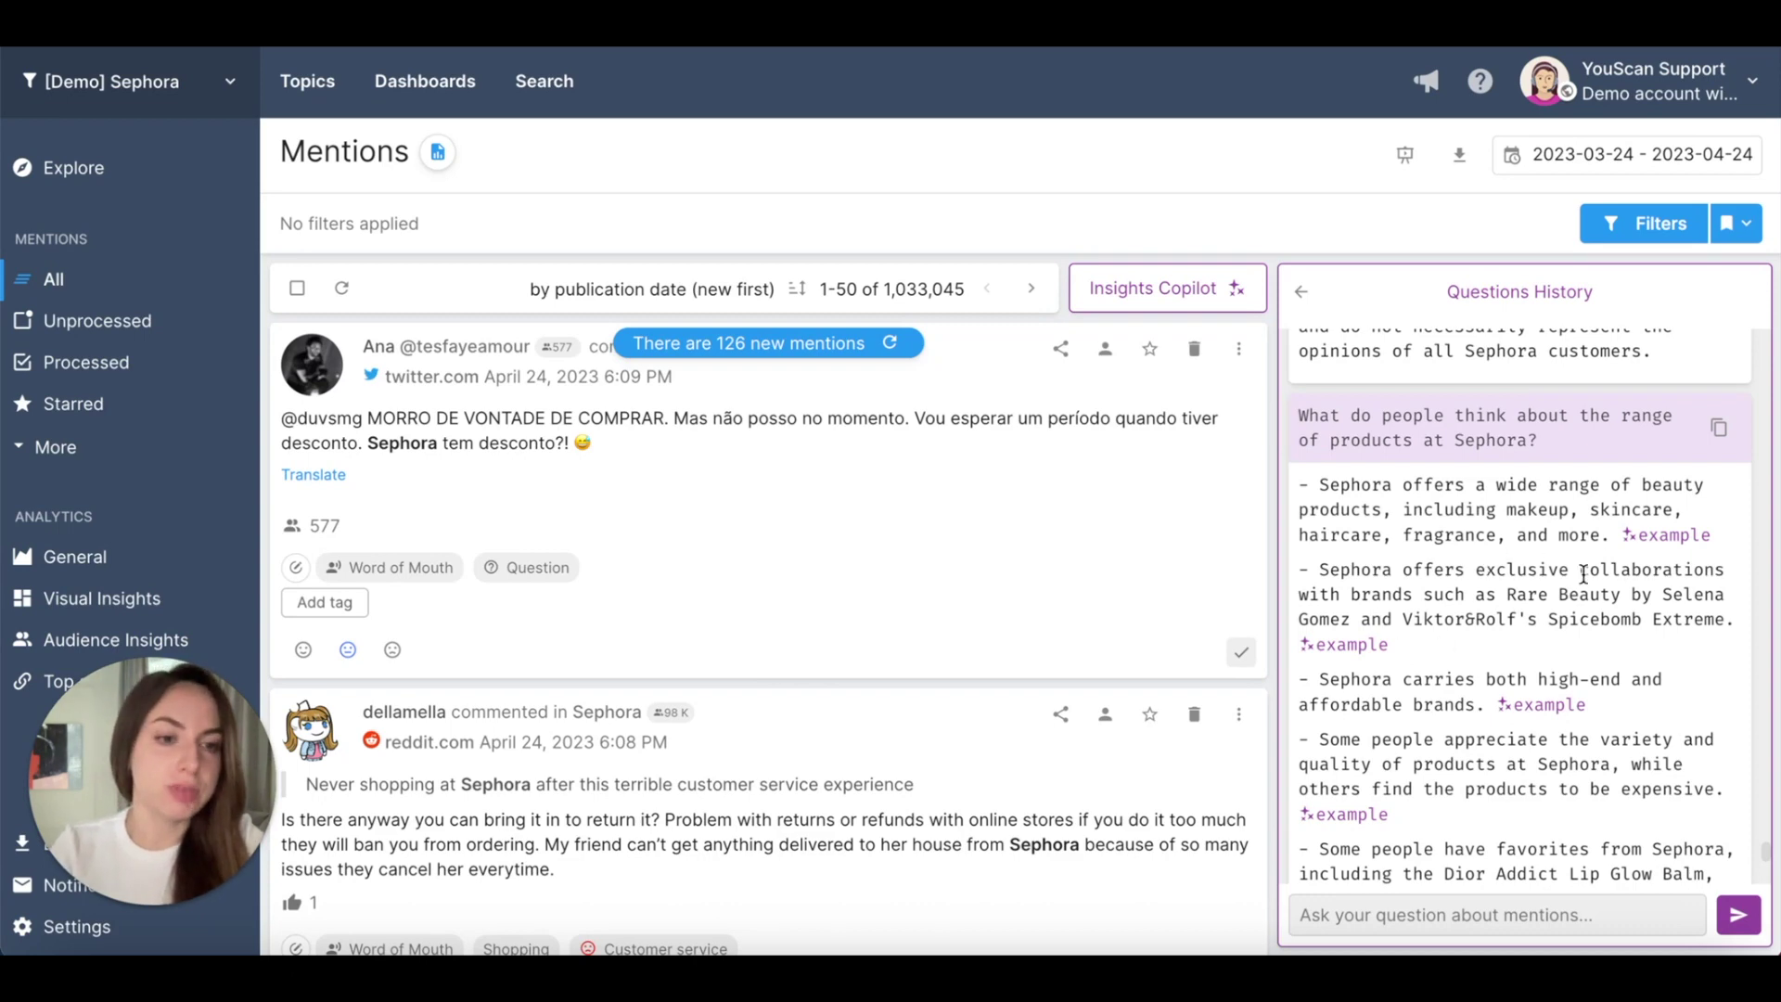
scroll(1677, 703, down, 2)
scroll(1678, 703, down, 1)
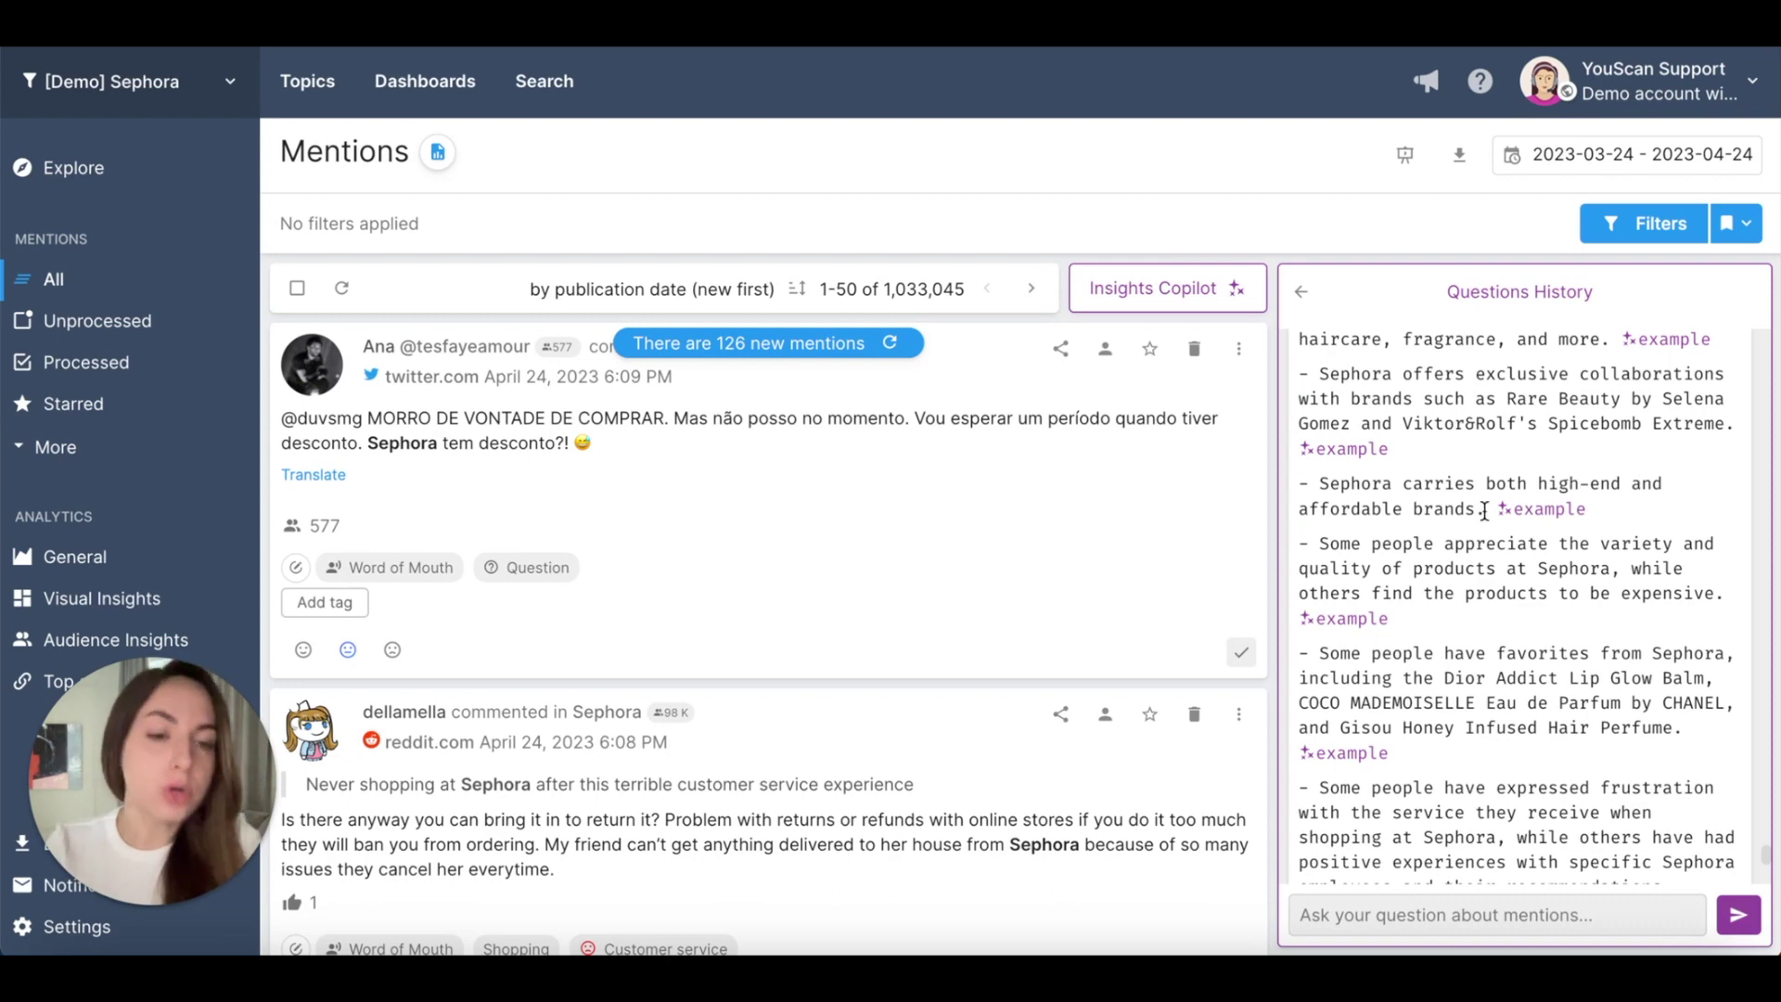
scroll(1735, 592, down, 2)
scroll(1736, 592, down, 1)
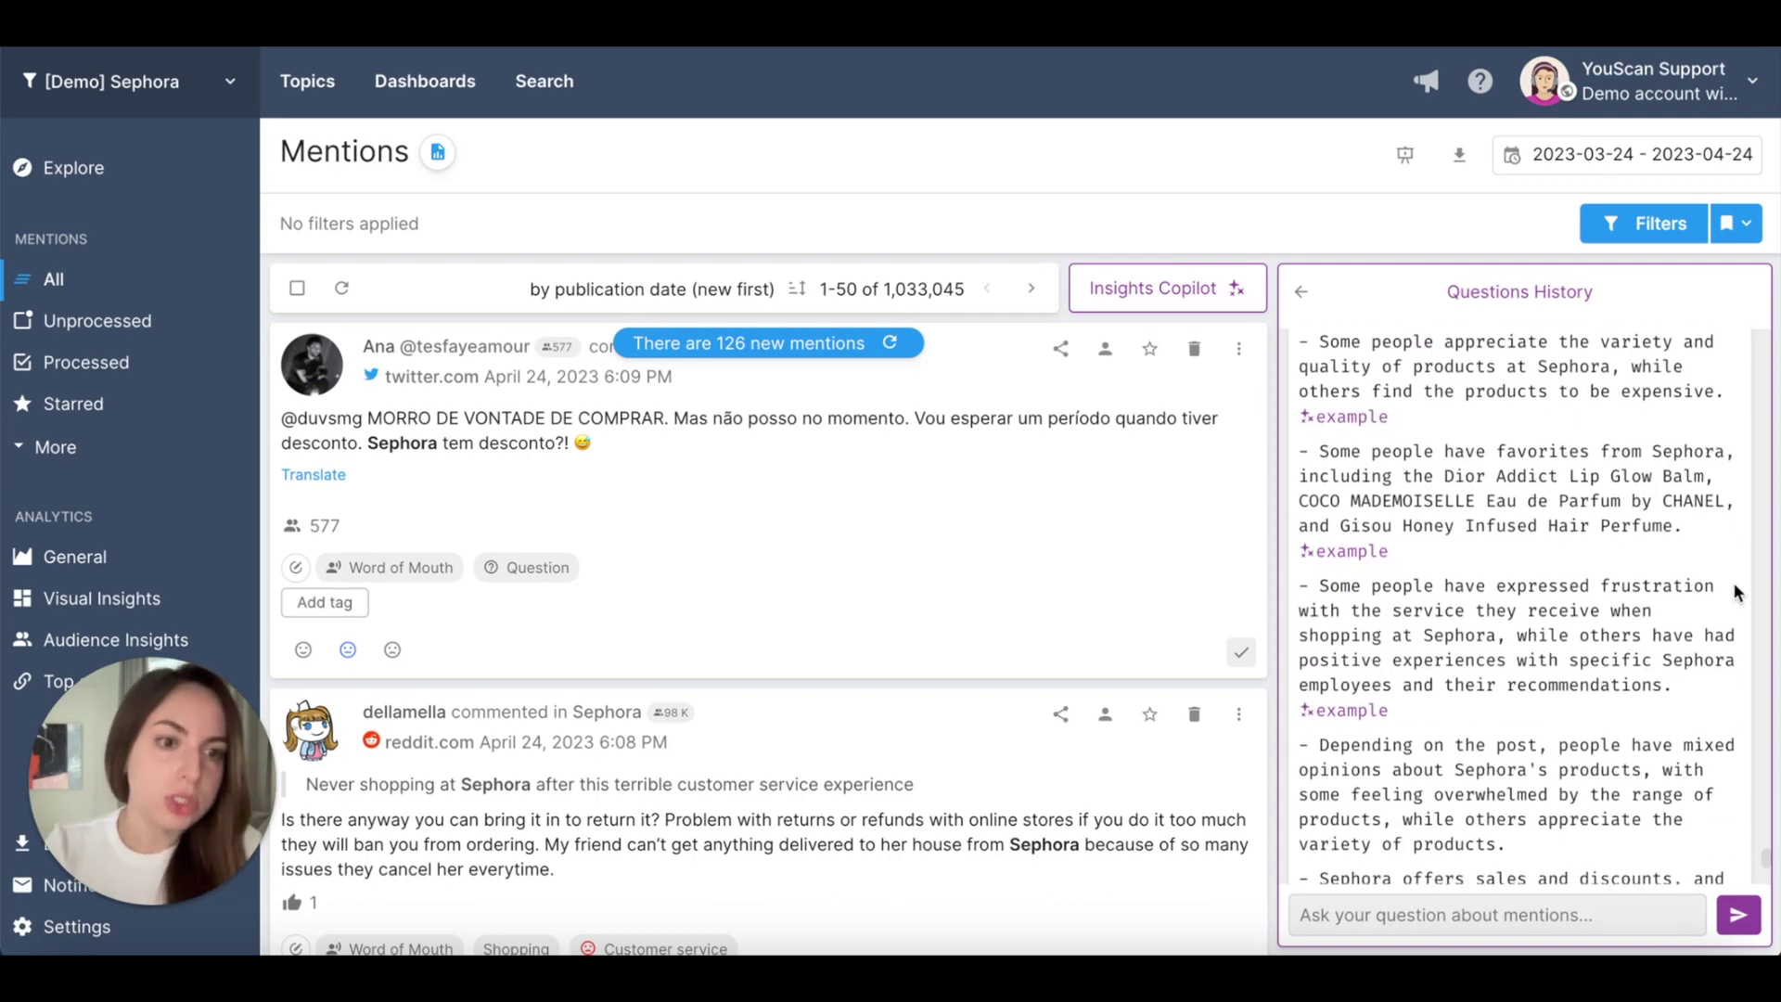
scroll(1735, 591, down, 1)
scroll(1736, 591, down, 2)
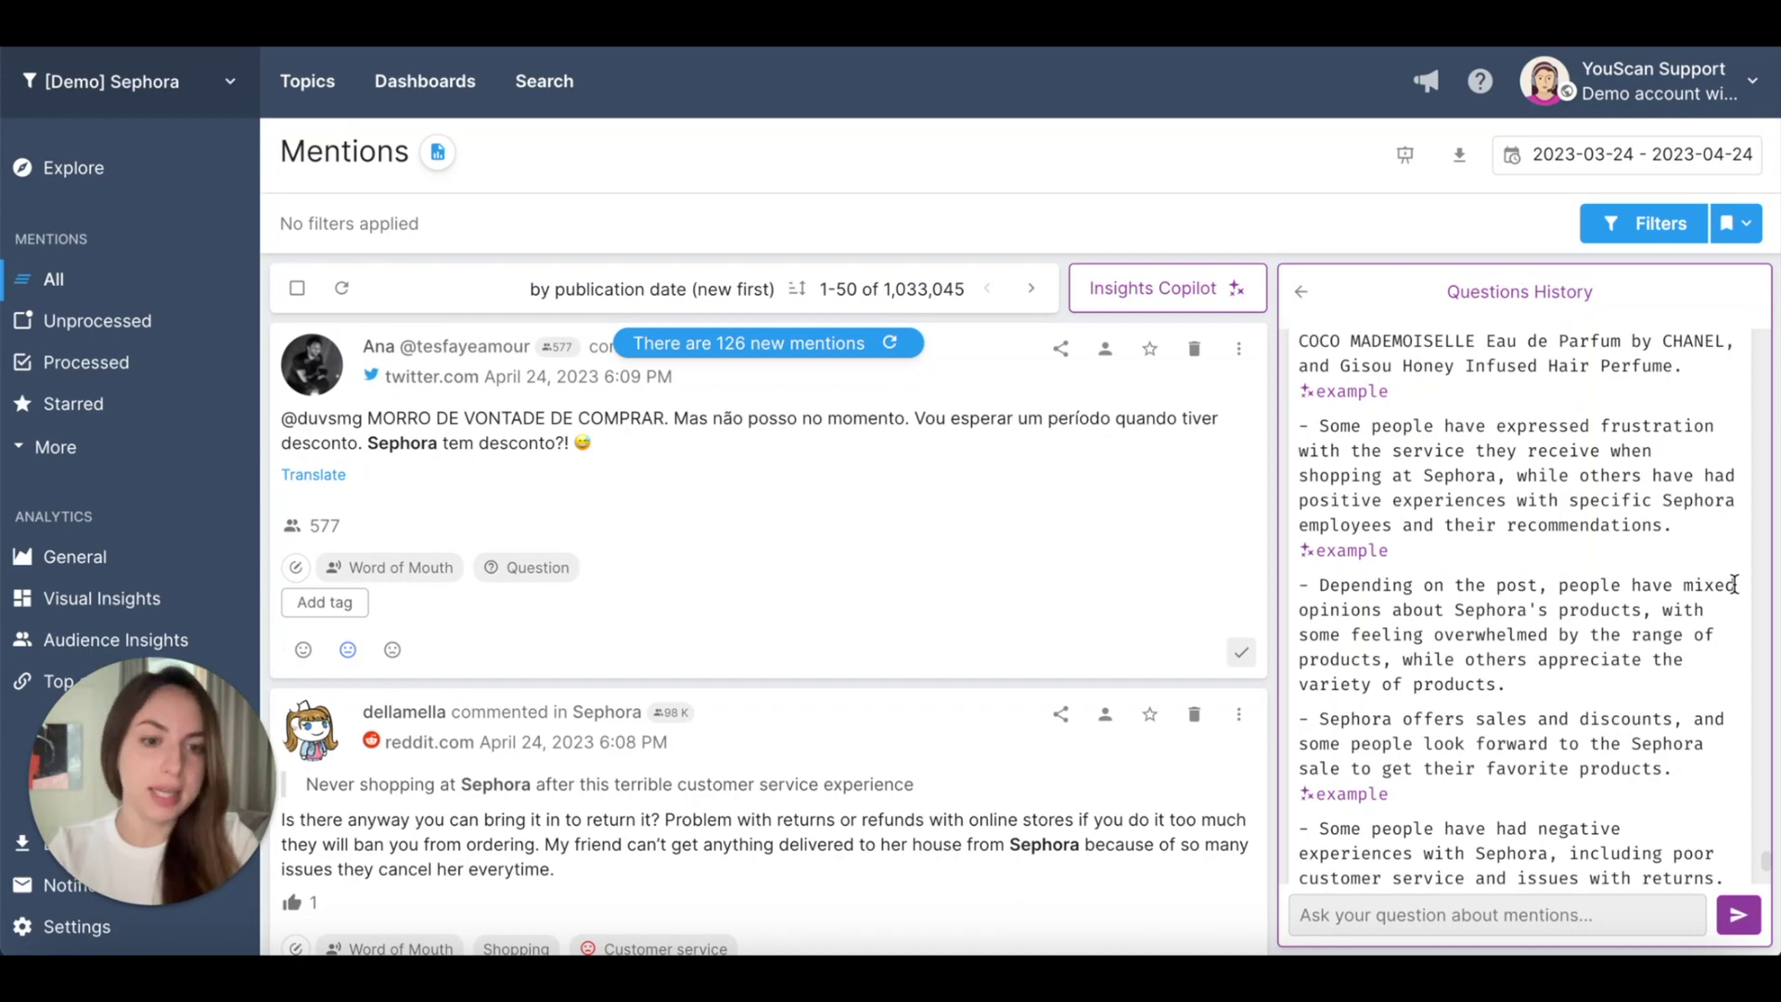
scroll(1735, 588, down, 2)
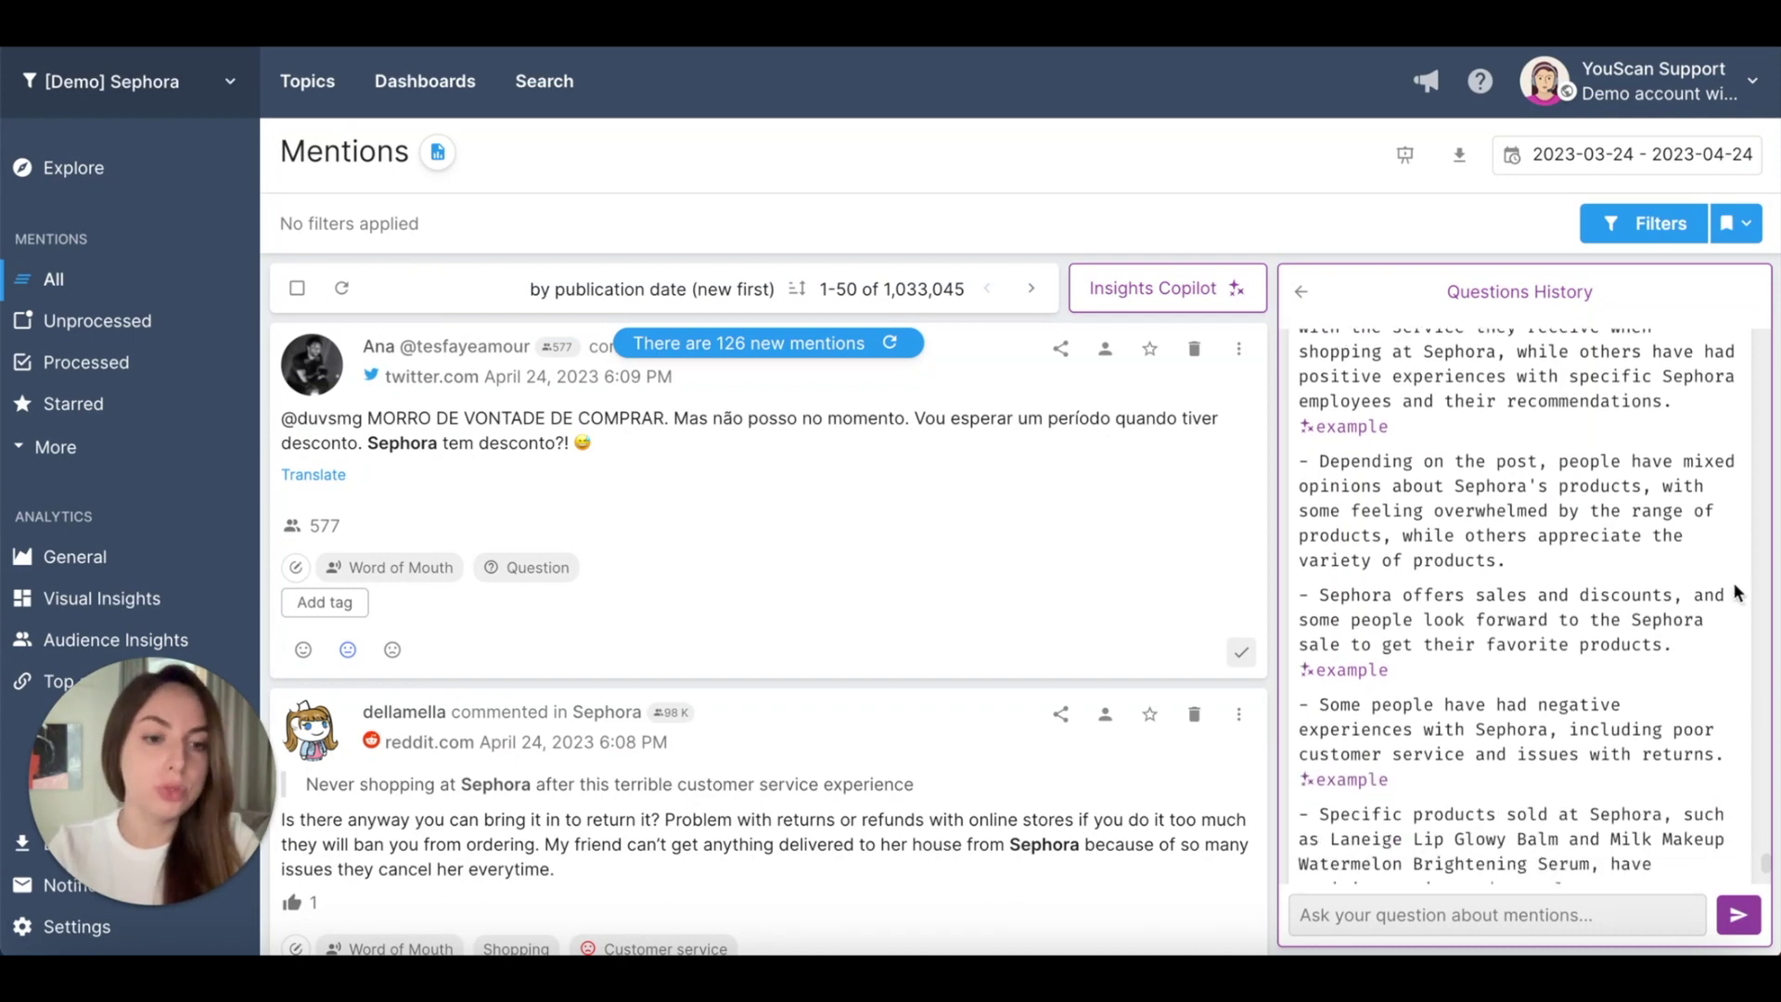